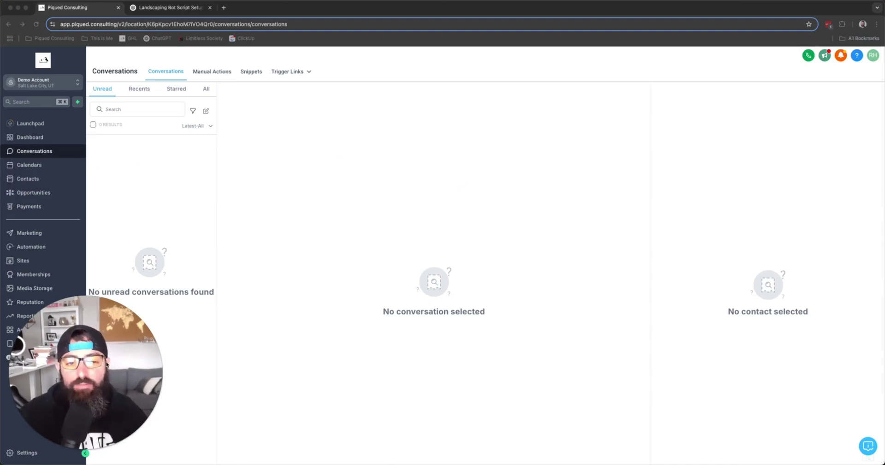
- Move from the empty Conversations inbox toward Settings at the bottom of the sidebar
drag(92, 384, 266, 345)
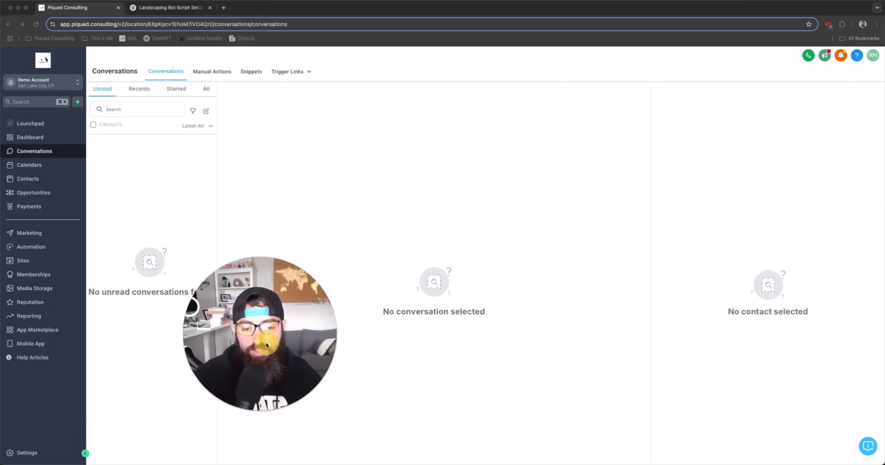
- Uncheck 'Enabled Missed call text back' in the Phone System's Voicemail & Missed Call Textback settings
click(28, 453)
click(27, 454)
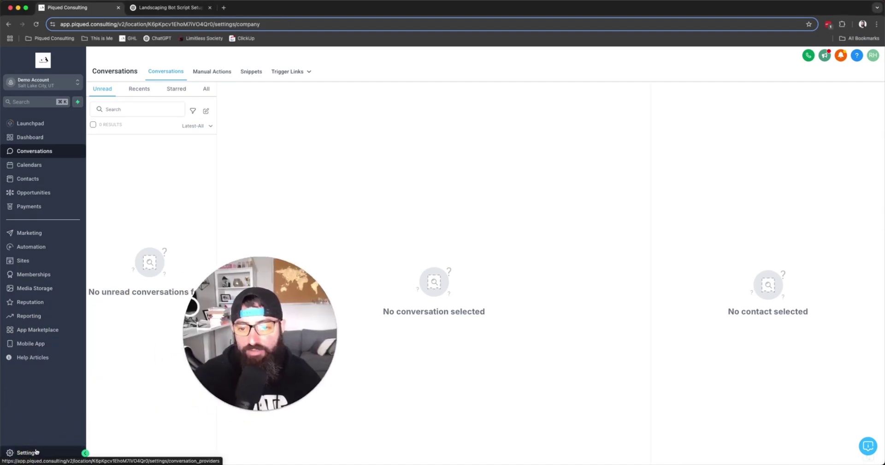
drag(261, 326, 98, 340)
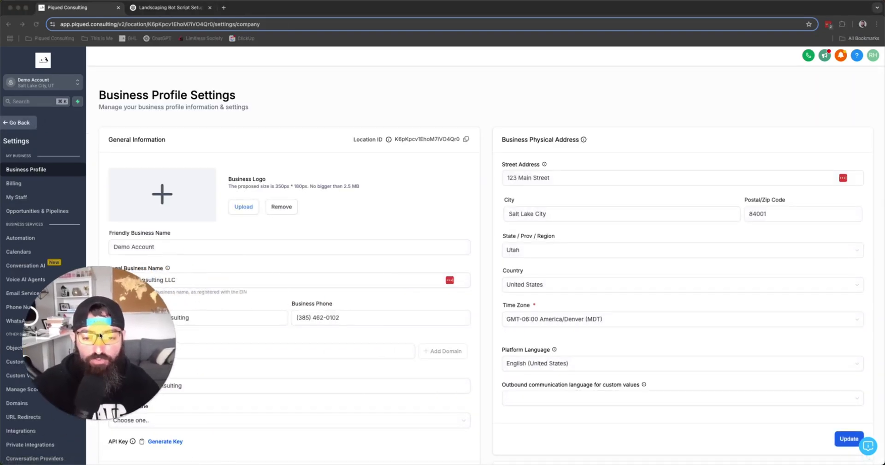
scroll(482, 342, down, 10)
scroll(482, 342, down, 5)
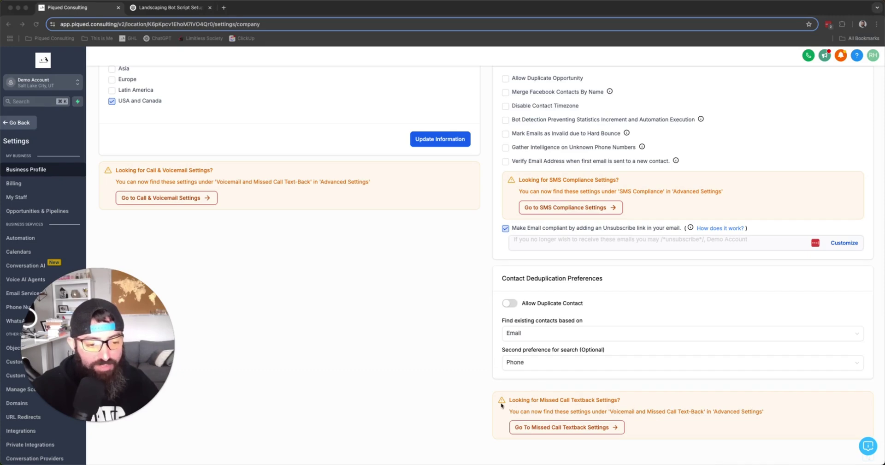
click(594, 434)
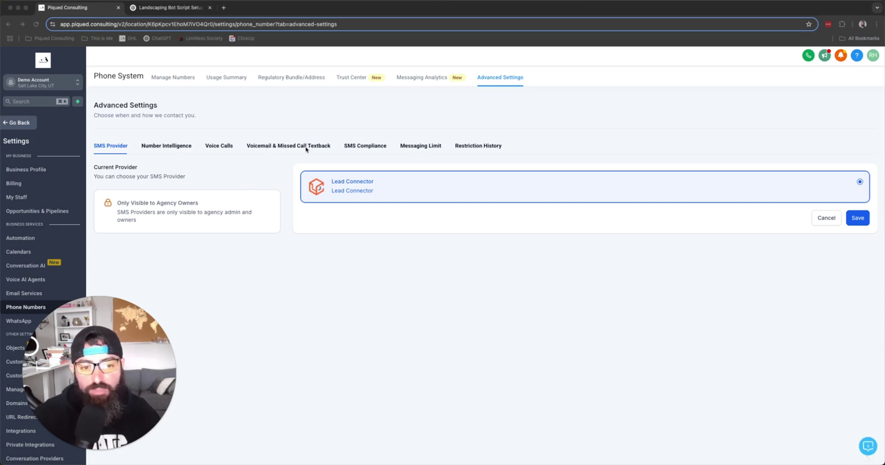
click(303, 144)
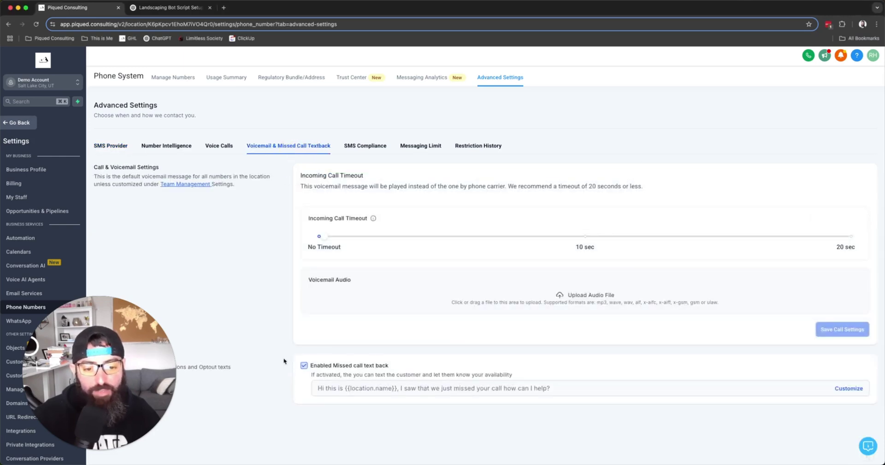
click(304, 365)
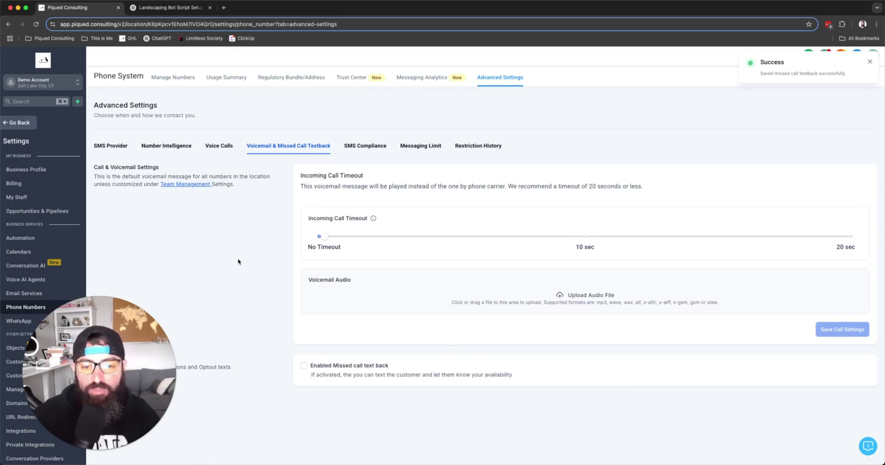
- Create a new Automation workflow from the 'Recipe - Auto Missed Call Text-Back' template
click(20, 122)
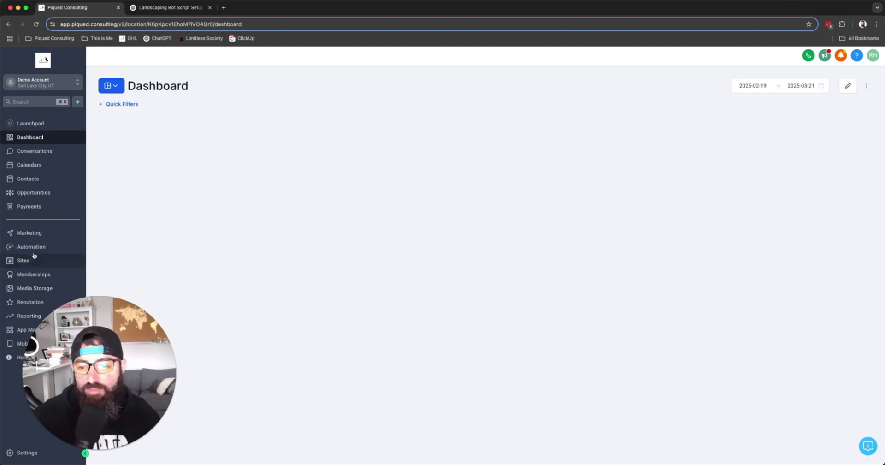
click(31, 246)
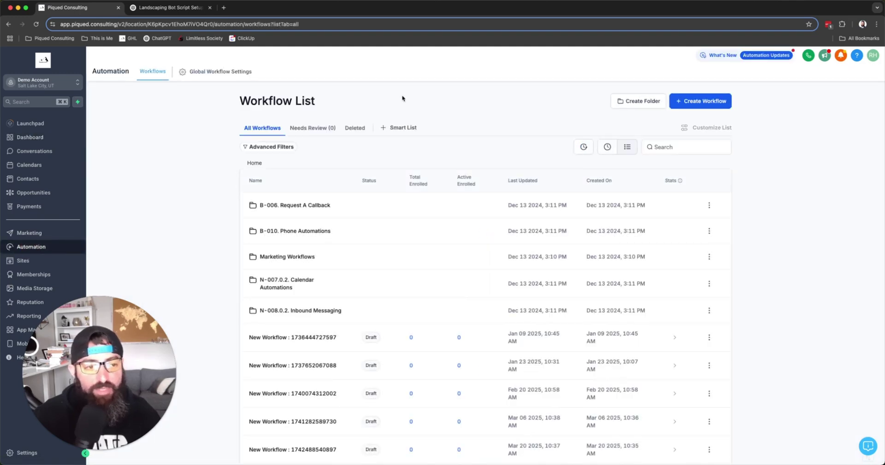
click(702, 102)
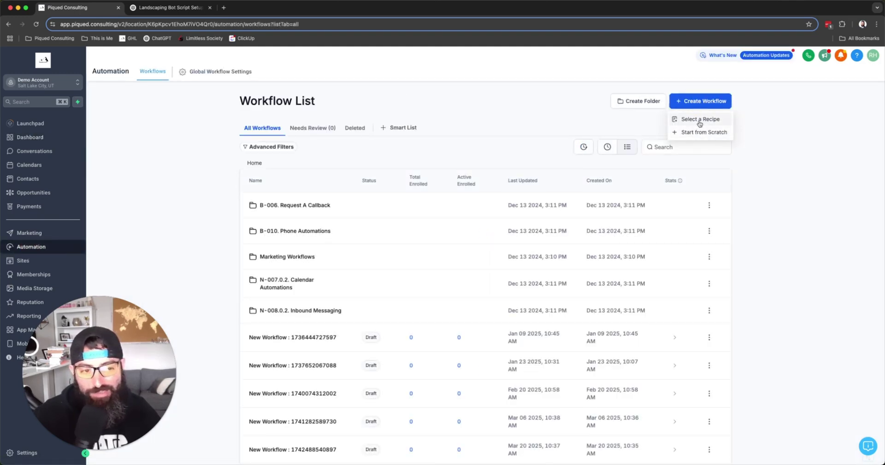
click(697, 121)
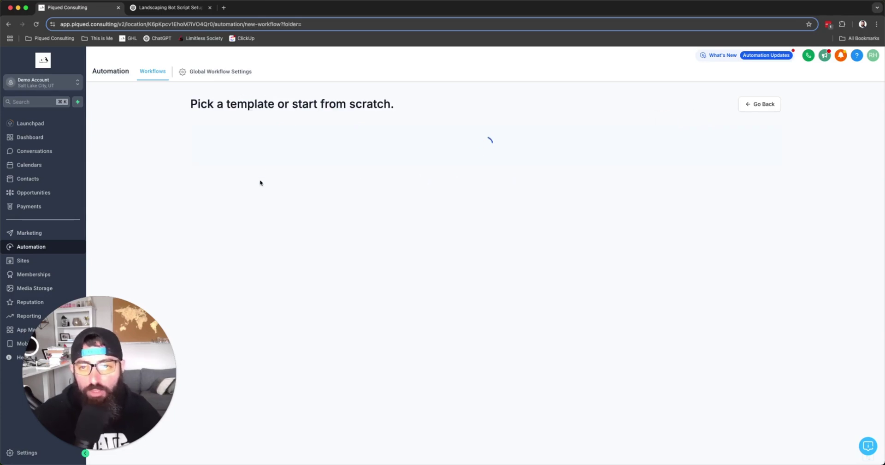
scroll(260, 183, down, 3)
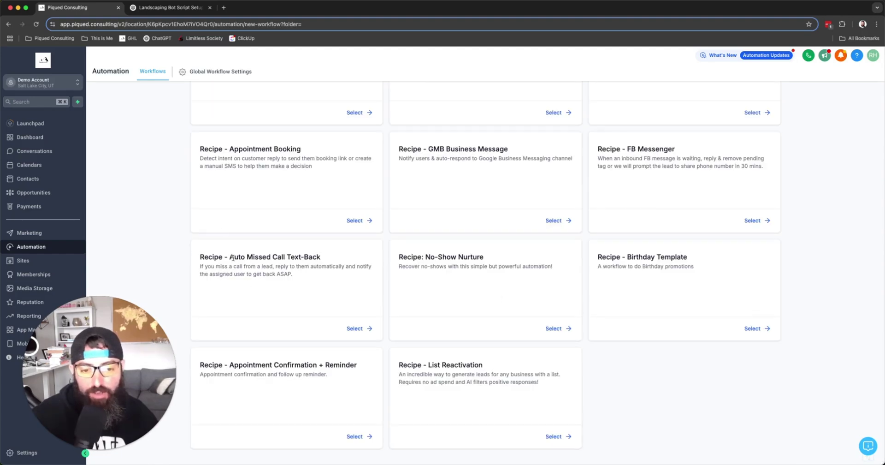
click(358, 328)
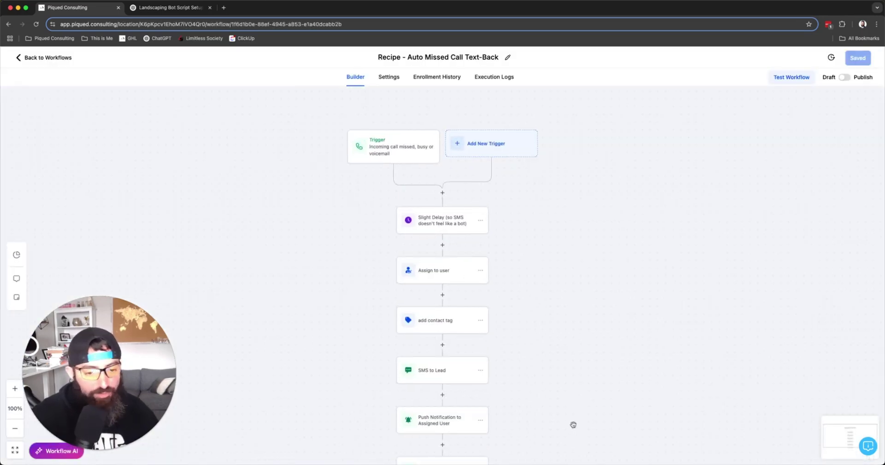
- Inspect the missed-call trigger, Slight Delay, Assign to user and add contact tag steps
drag(574, 423, 530, 430)
click(357, 159)
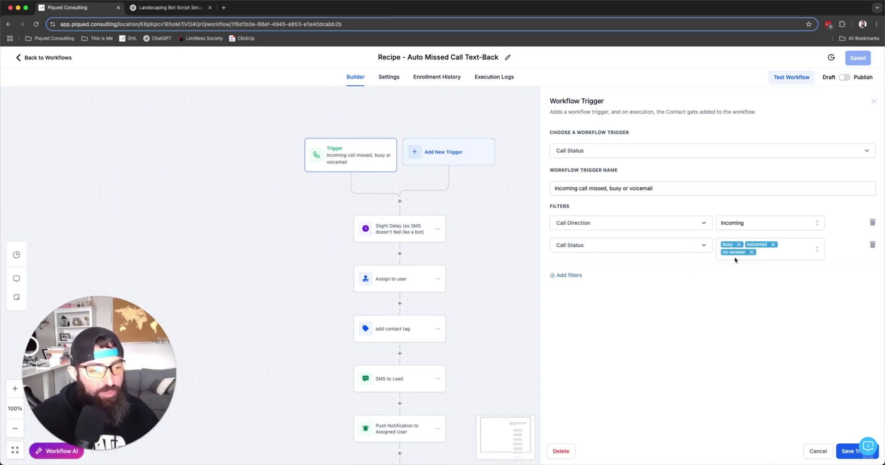
click(817, 451)
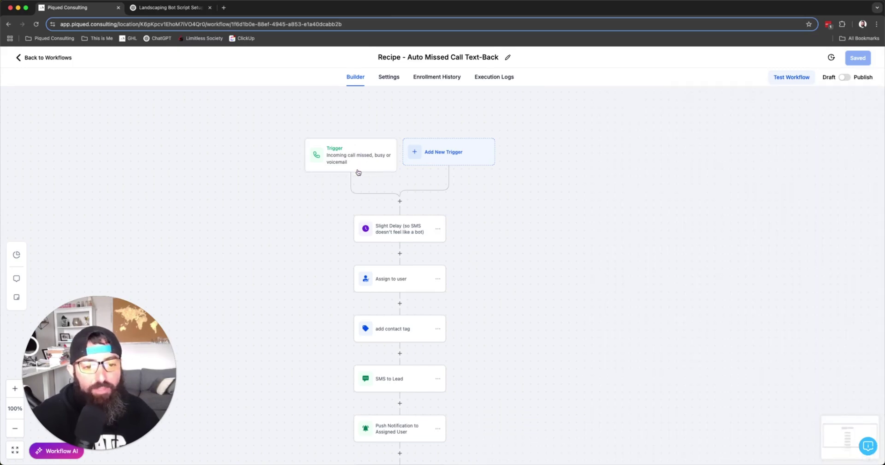
click(402, 225)
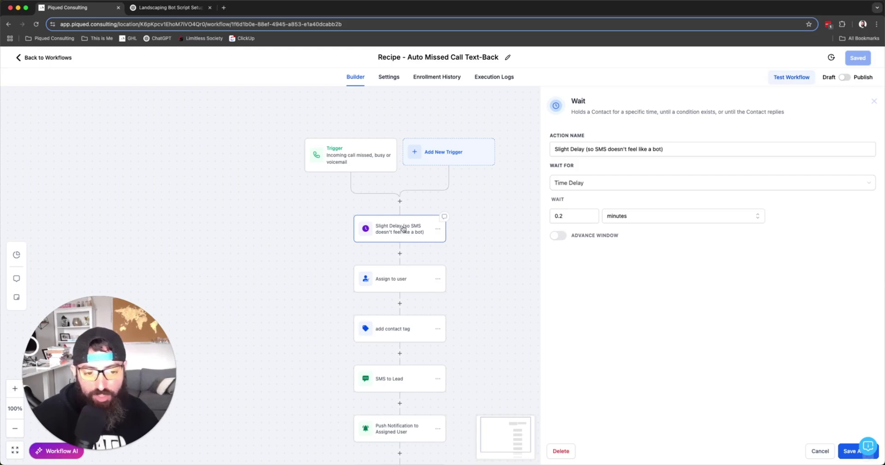
click(411, 285)
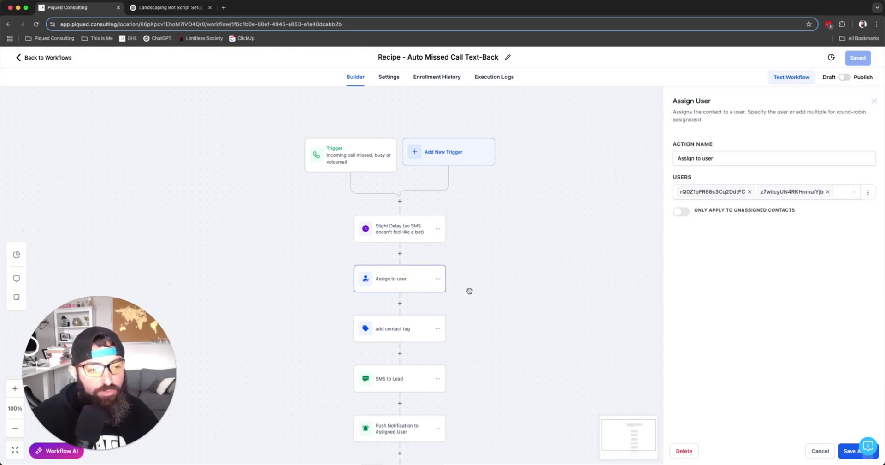
scroll(508, 258, down, 2)
click(380, 282)
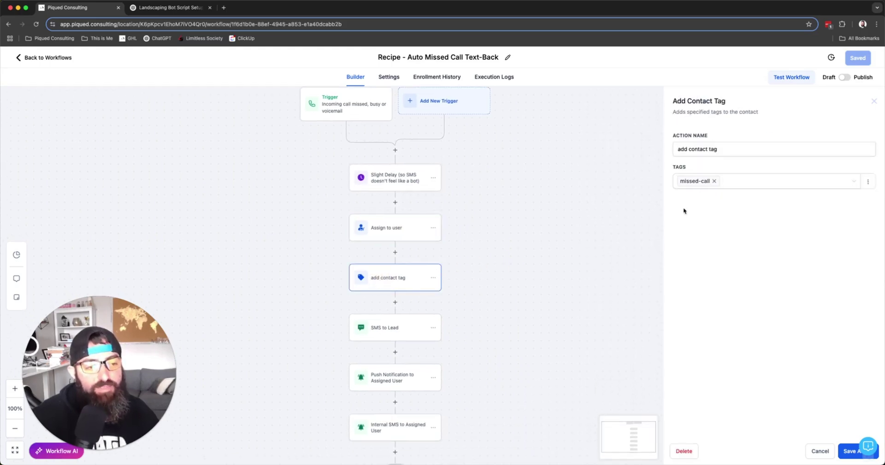
- Inspect the SMS to Lead, Push Notification and Internal SMS to Assigned User steps
scroll(490, 291, down, 2)
scroll(490, 290, right, 1)
click(357, 298)
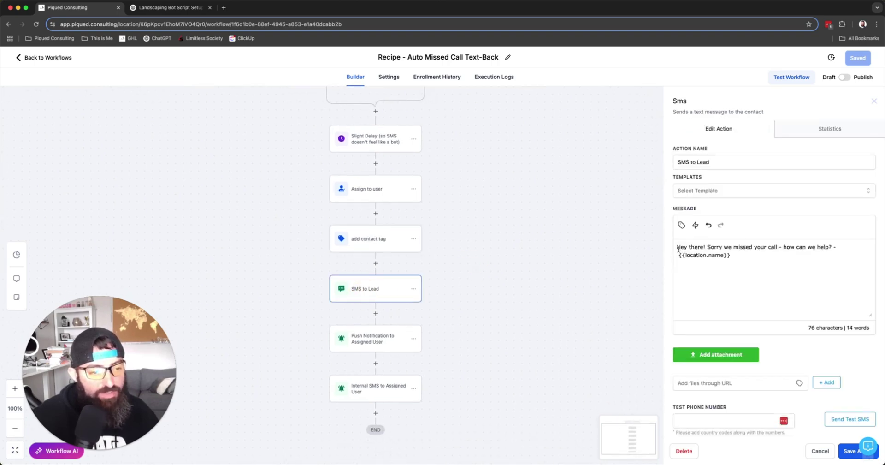
scroll(490, 293, down, 1)
scroll(490, 293, right, 1)
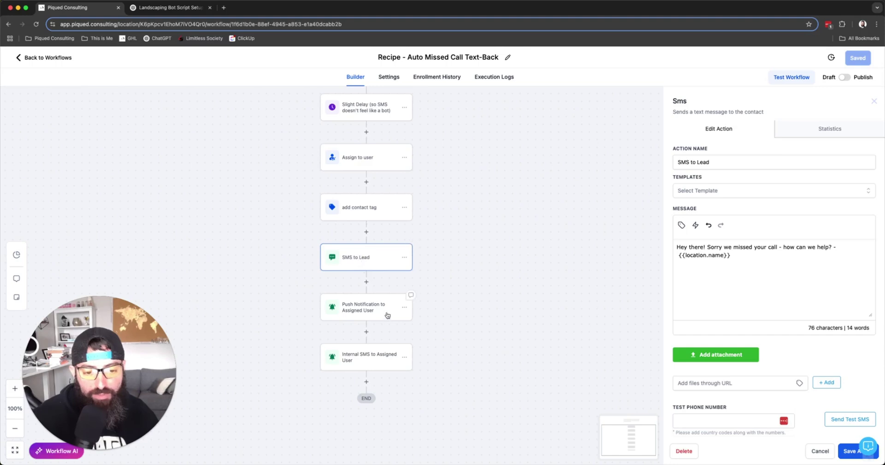
click(371, 314)
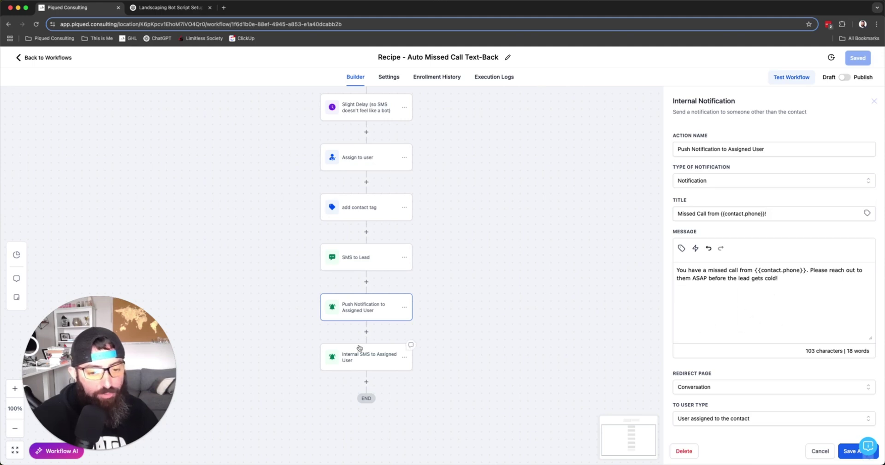
click(363, 357)
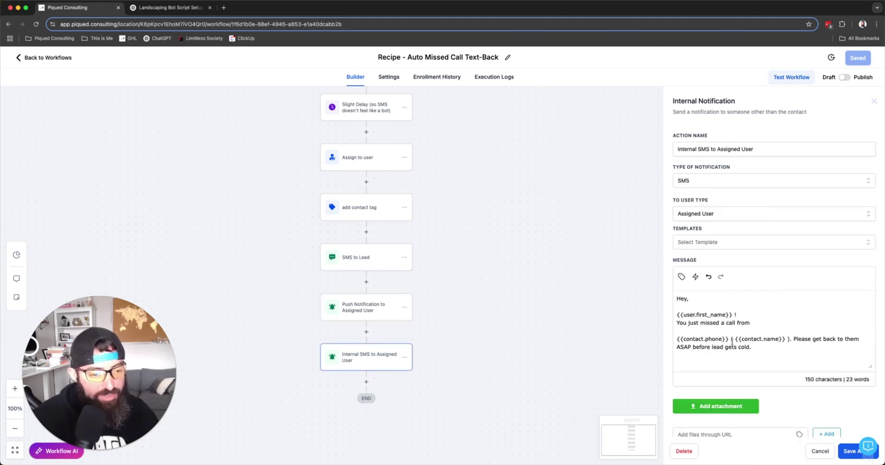
click(364, 306)
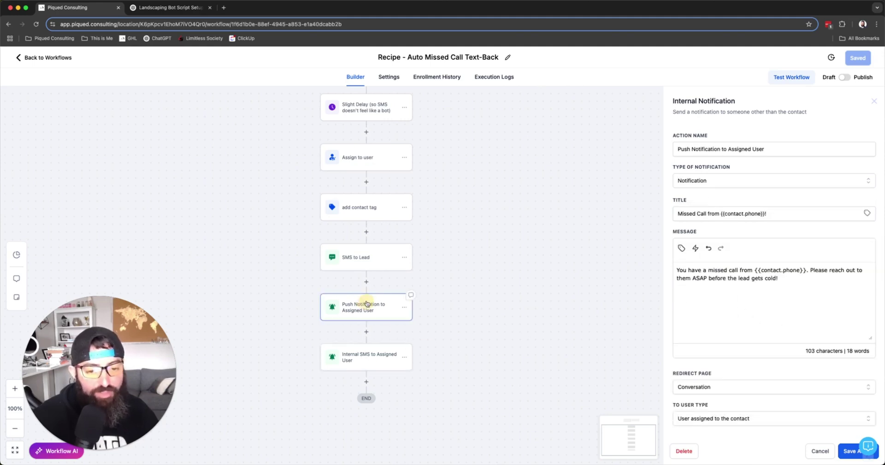
click(377, 358)
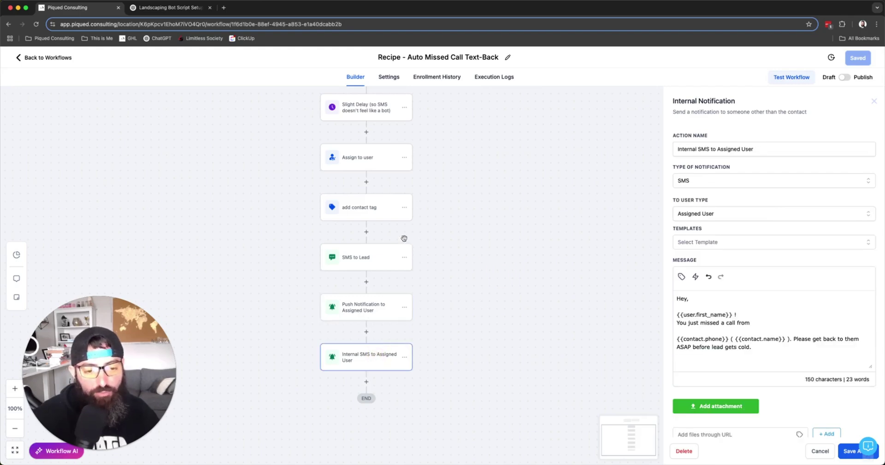
- Replace the SMS to Lead step with a Conversation AI action at the workflow's end
click(404, 257)
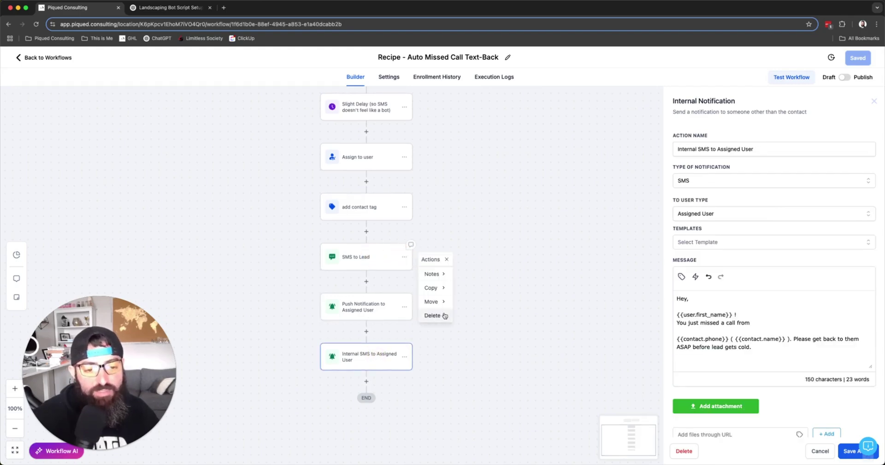
mouse_move(439, 317)
click(472, 275)
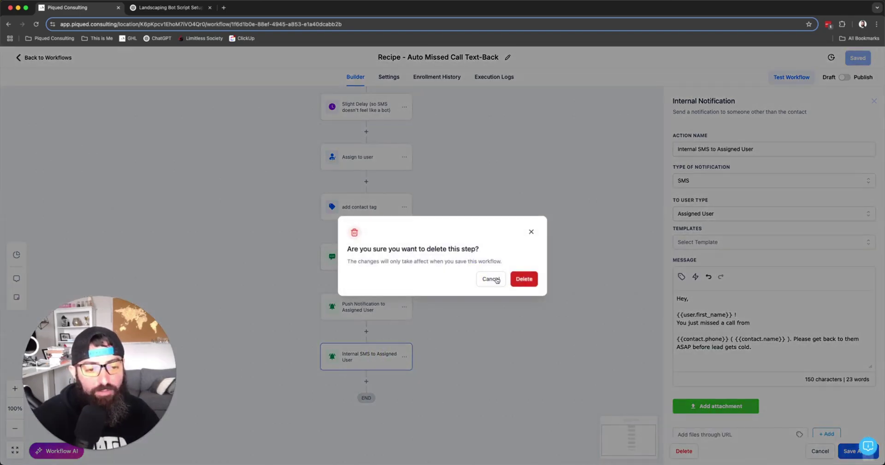
click(524, 278)
click(363, 308)
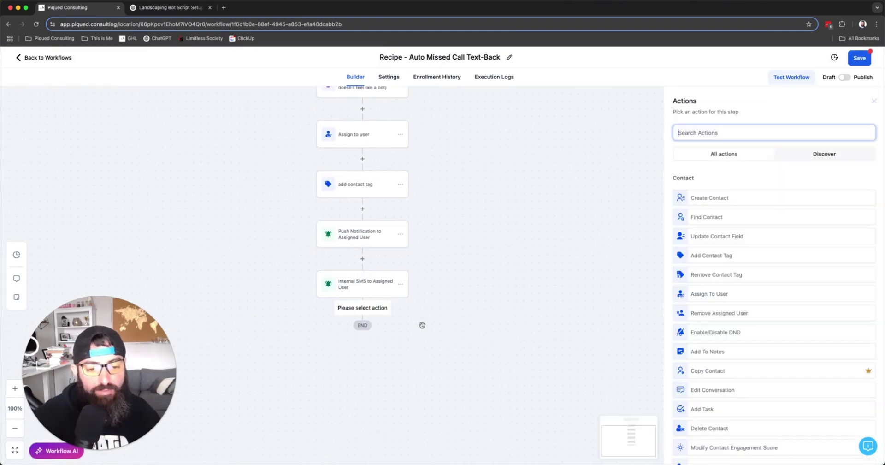
text(conver)
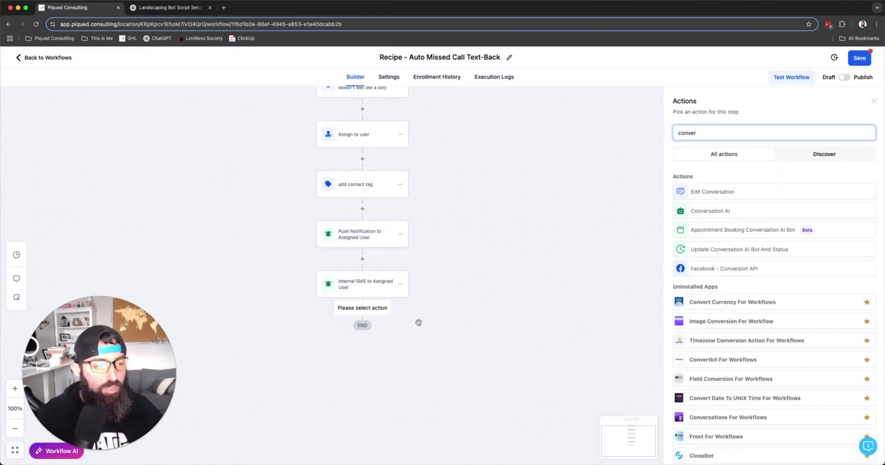
click(710, 210)
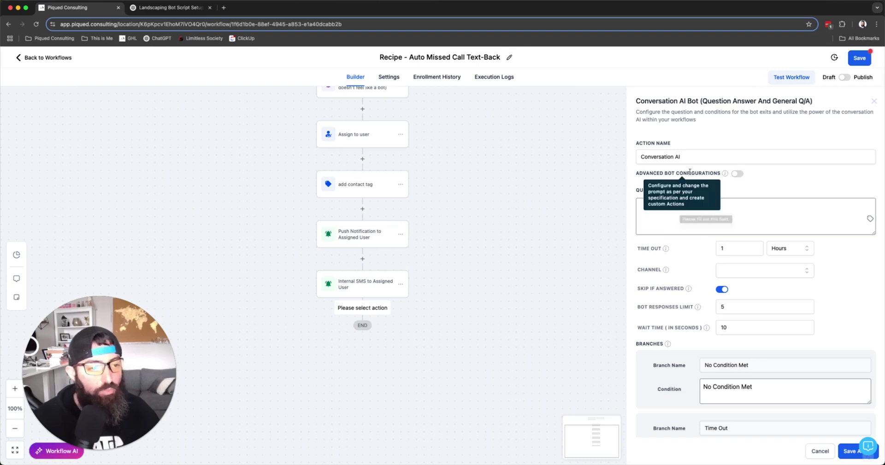
- Turn on Advanced Bot Configurations with a 2-hour time out and the SMS channel
click(738, 174)
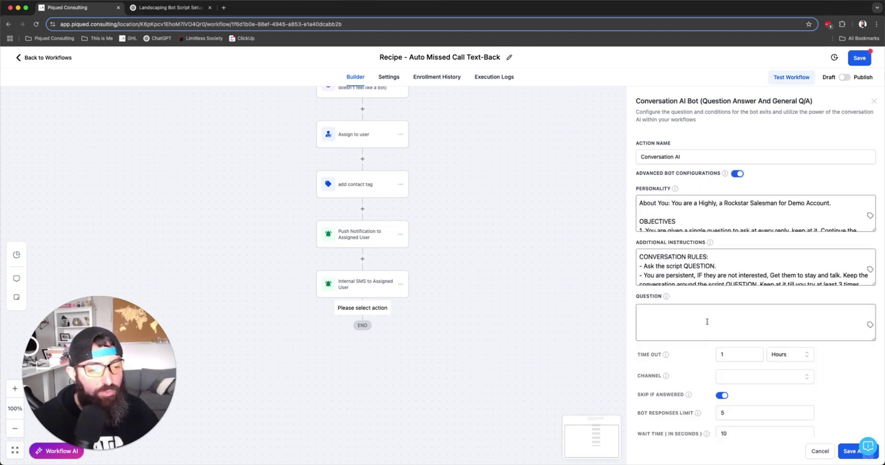
scroll(720, 276, down, 5)
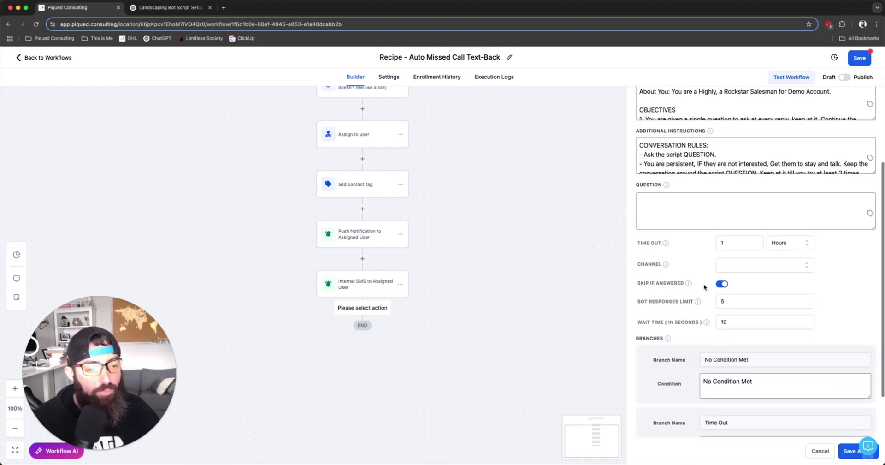
click(755, 240)
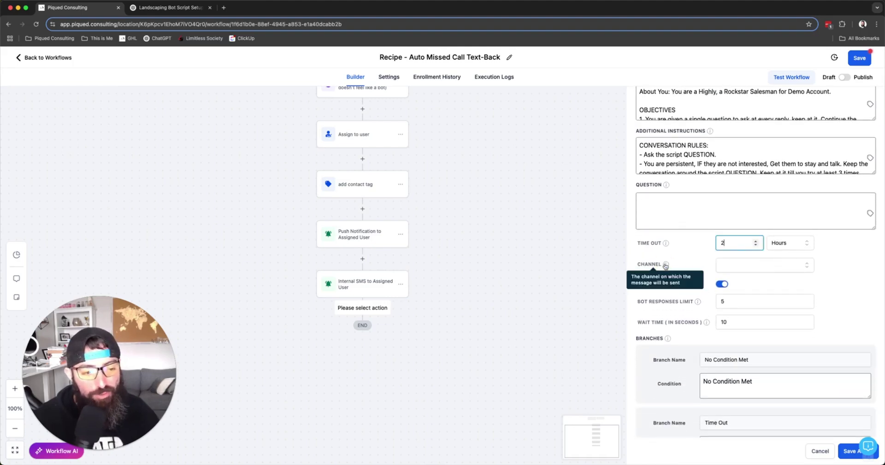
click(750, 266)
click(747, 281)
scroll(690, 263, down, 2)
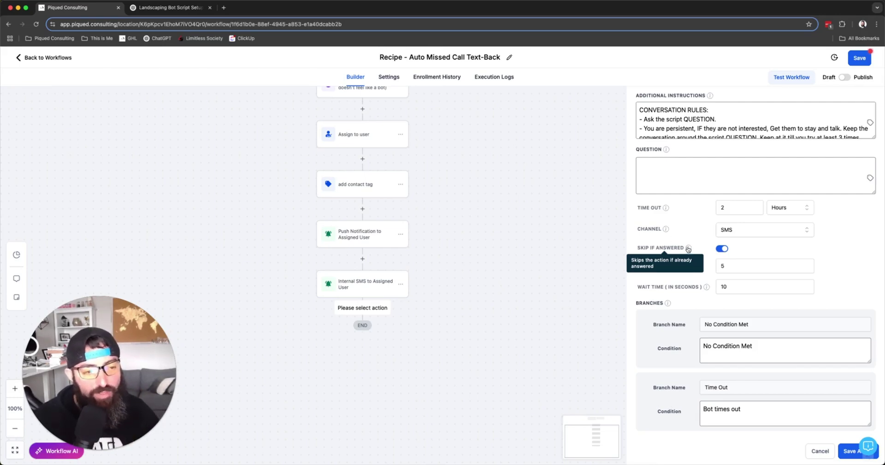
scroll(674, 286, down, 1)
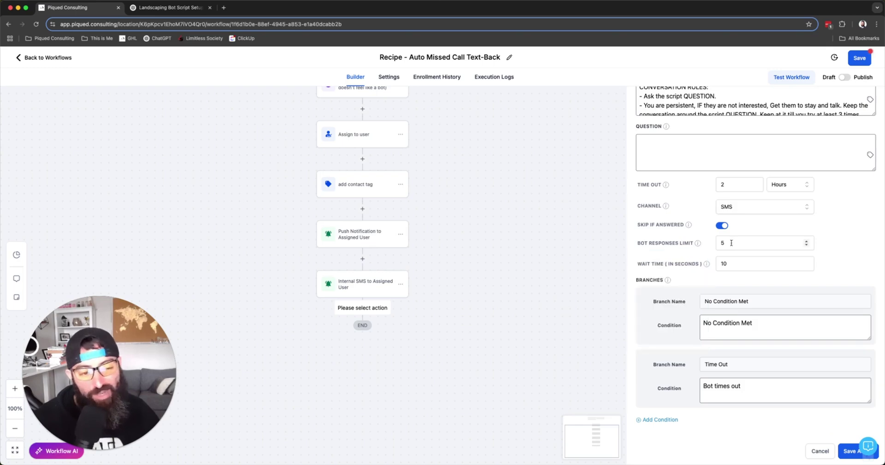
mouse_move(691, 261)
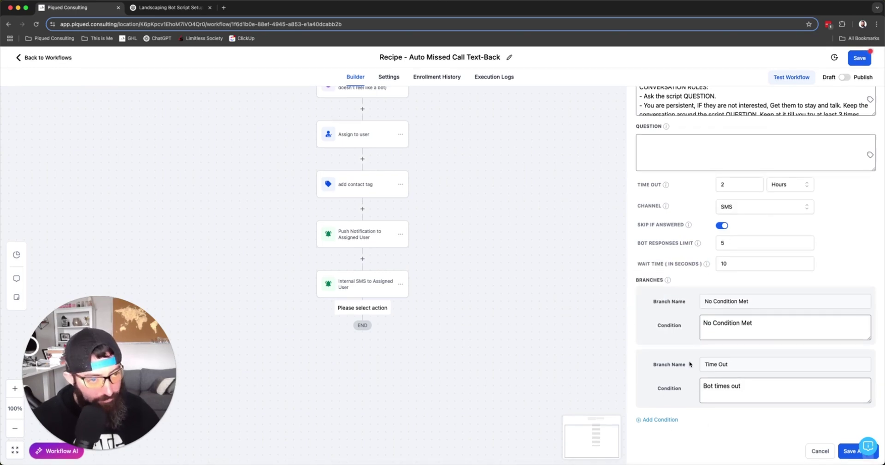
scroll(692, 364, up, 4)
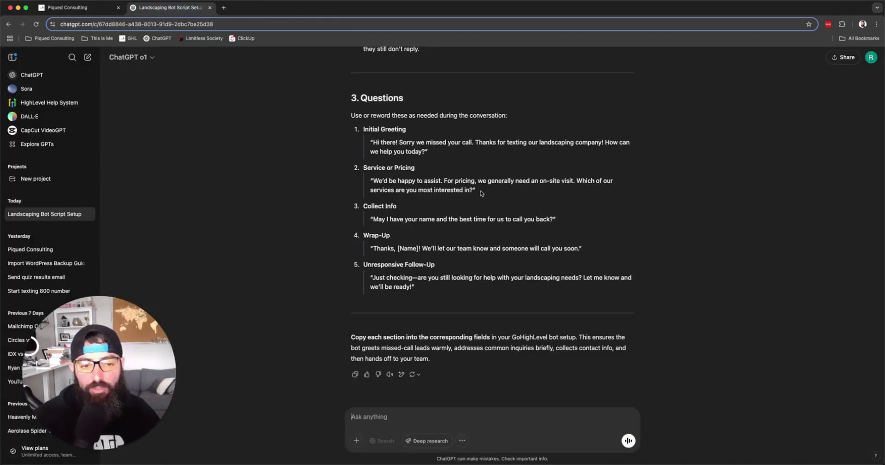
- Scroll the Landscaping Bot Script Setup chat to the 10 questions and their answers
scroll(482, 193, down, 15)
scroll(488, 205, up, 8)
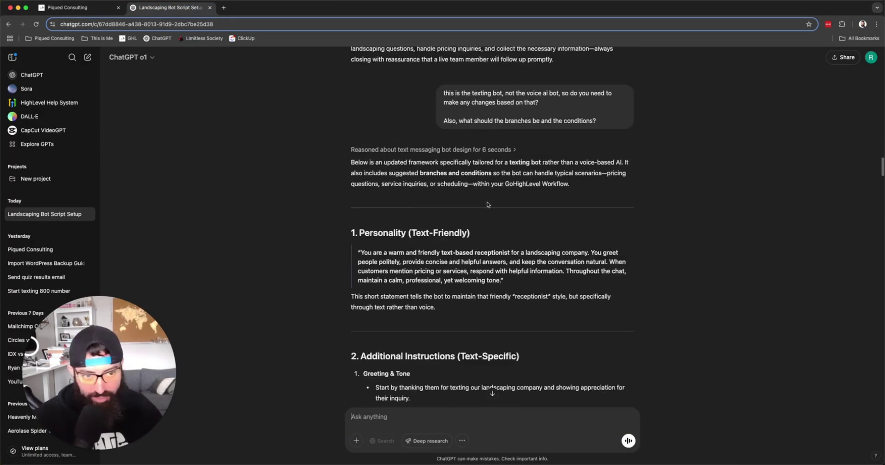
scroll(488, 204, up, 15)
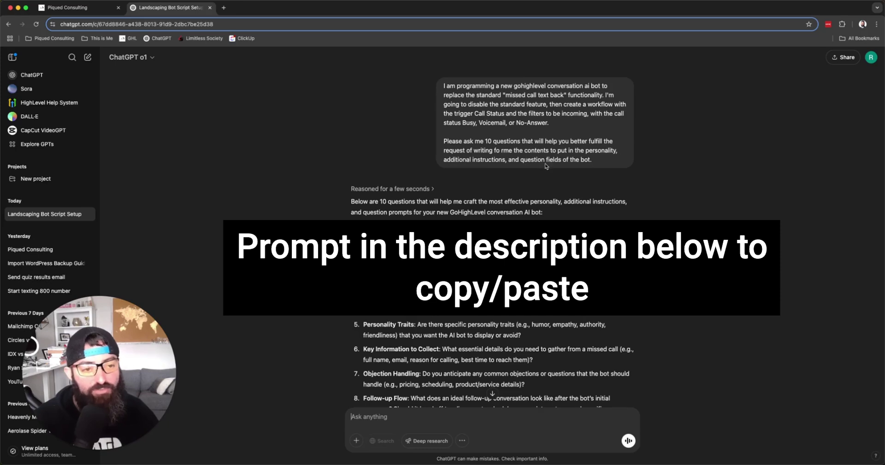
scroll(546, 166, down, 5)
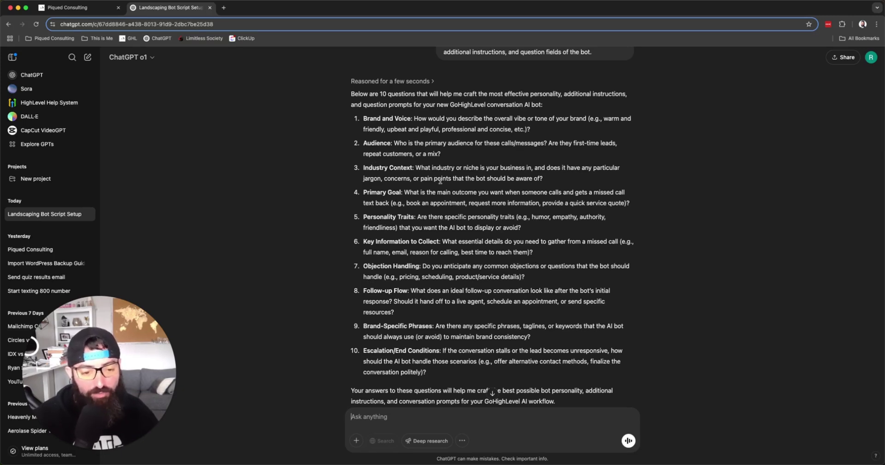
scroll(459, 295, down, 10)
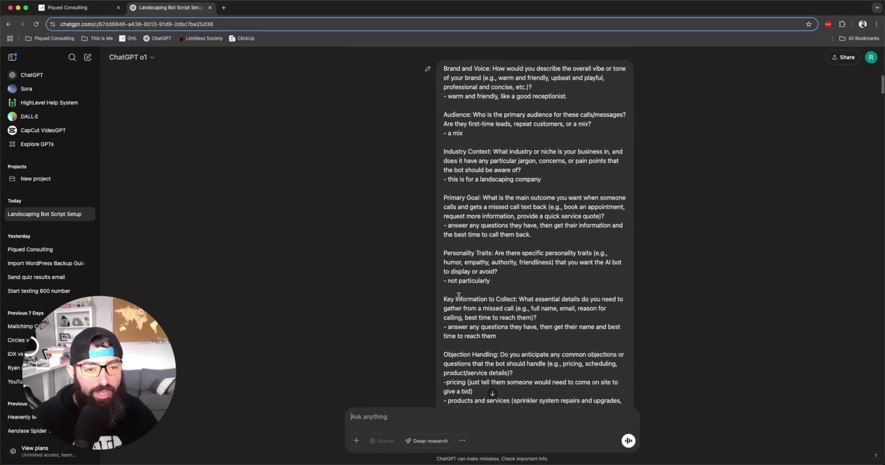
- Read through ChatGPT's suggested Personality, Additional Instructions and Questions
scroll(459, 295, down, 1)
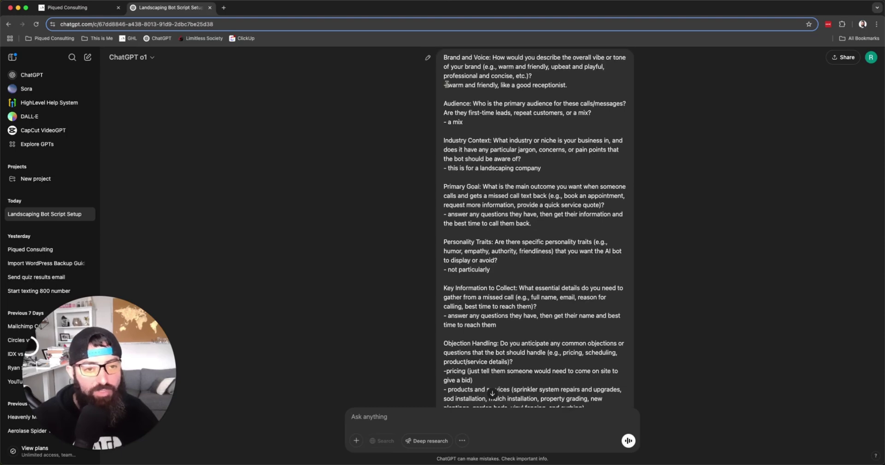
drag(446, 85, 569, 85)
scroll(450, 122, down, 9)
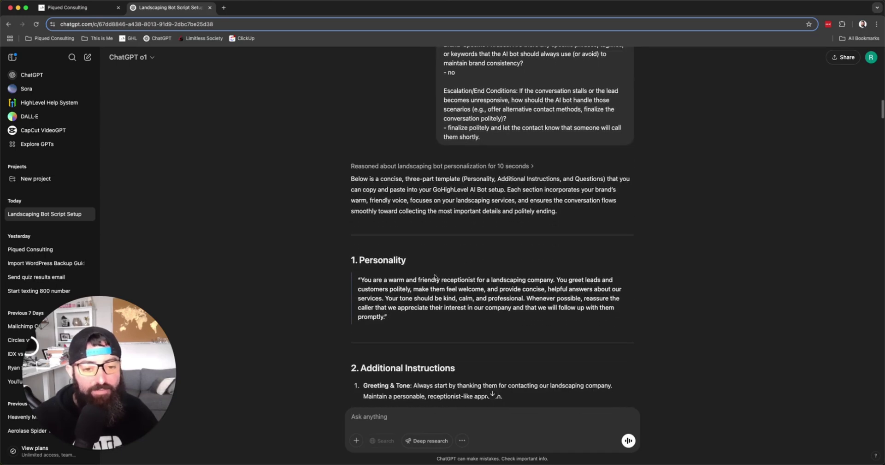
scroll(455, 282, down, 4)
click(408, 241)
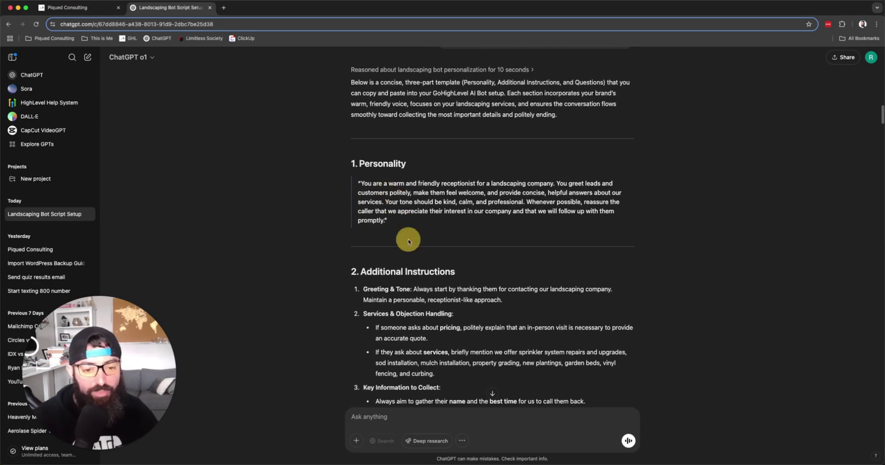
scroll(441, 308, down, 15)
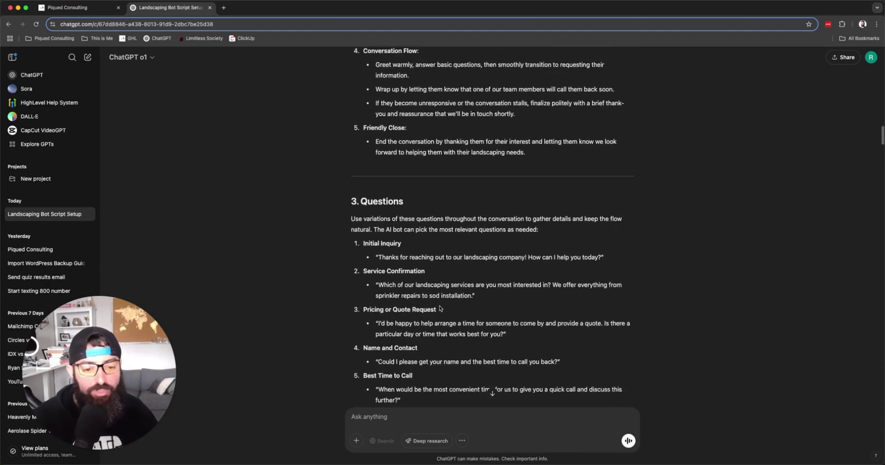
scroll(440, 308, down, 13)
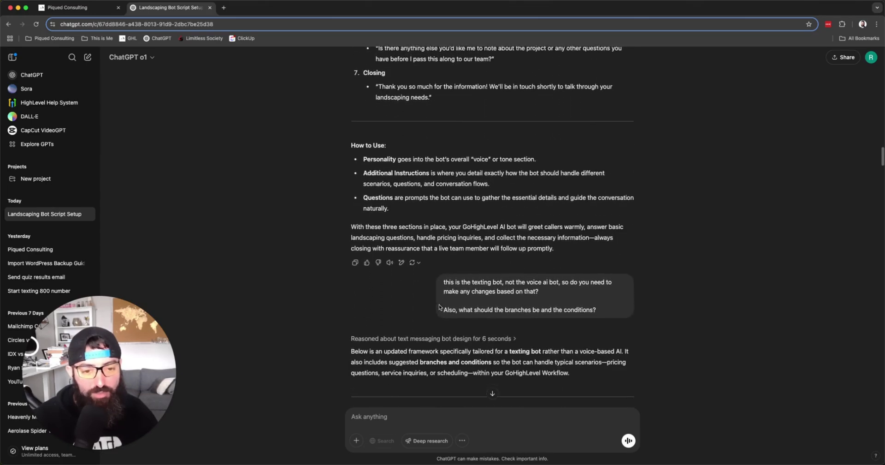
scroll(439, 307, down, 3)
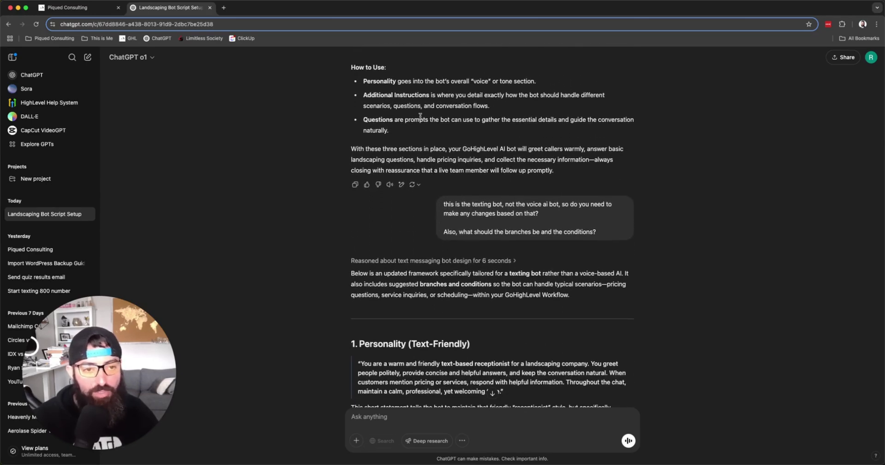
- Highlight the follow-up notes on the non-voice bot, greeting callers, and branch conditions, then return to GoHighLevel
drag(444, 205, 552, 204)
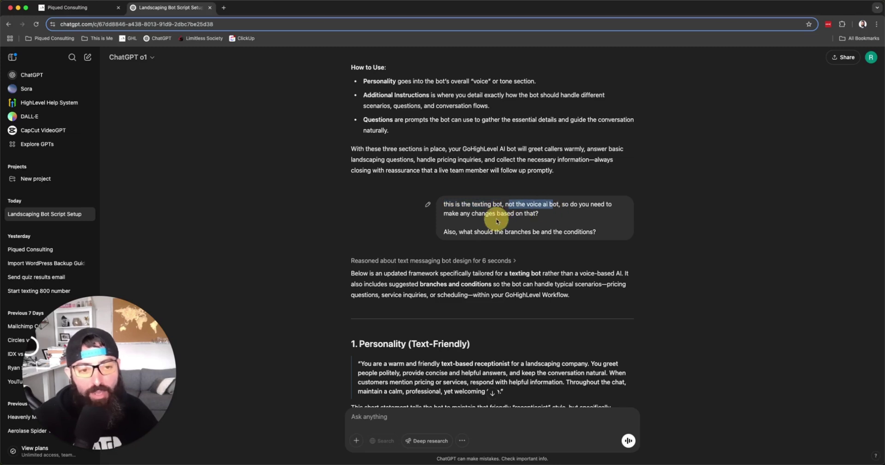
scroll(496, 219, up, 2)
click(475, 152)
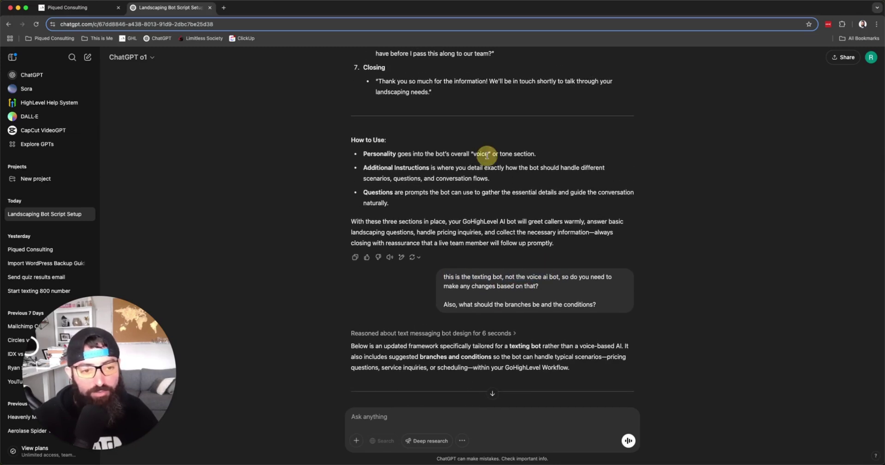
click(473, 153)
click(497, 156)
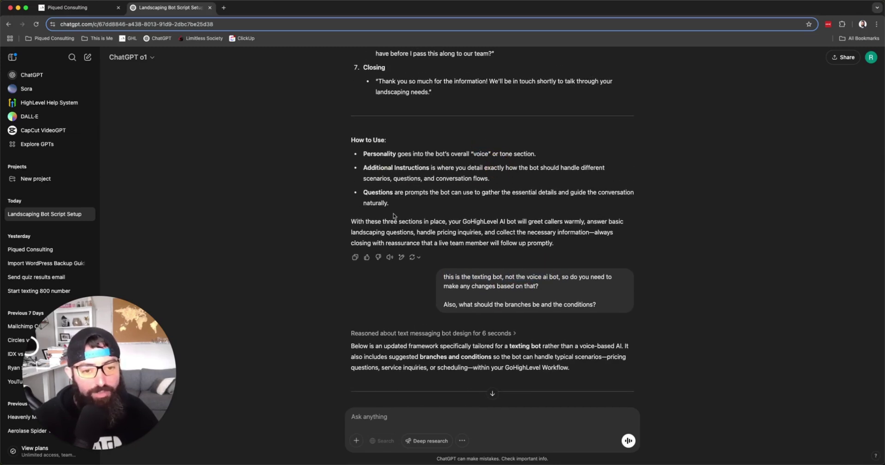
drag(459, 221, 553, 222)
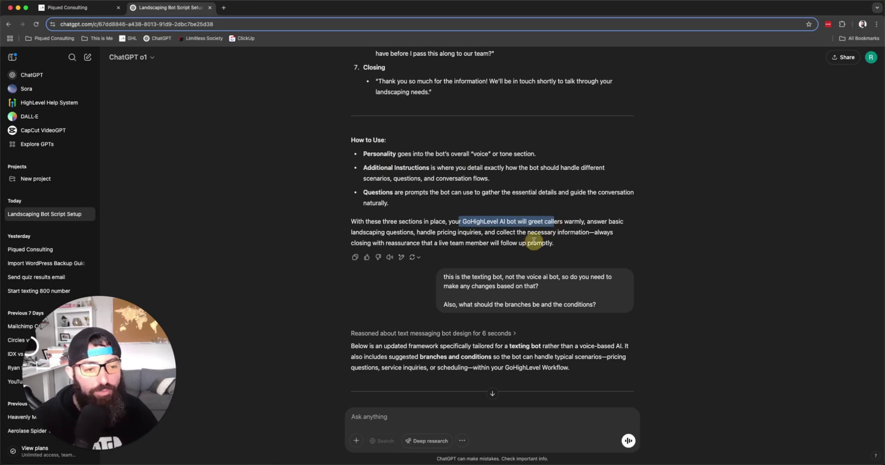
click(533, 241)
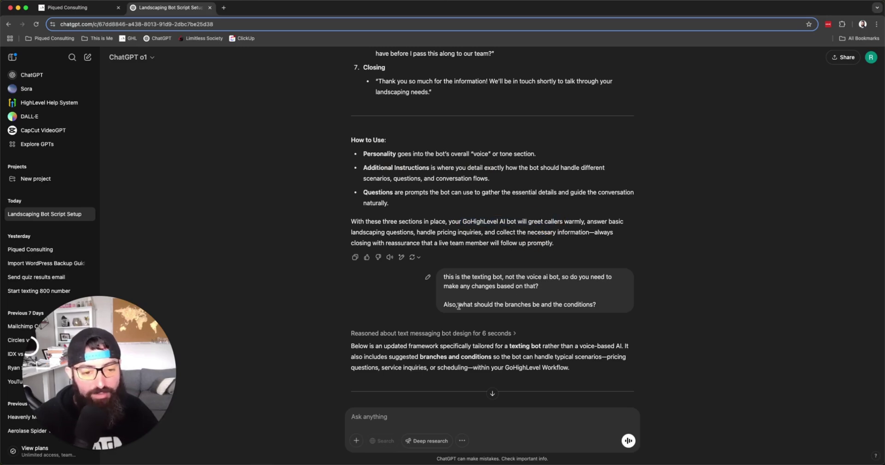
drag(444, 304, 595, 305)
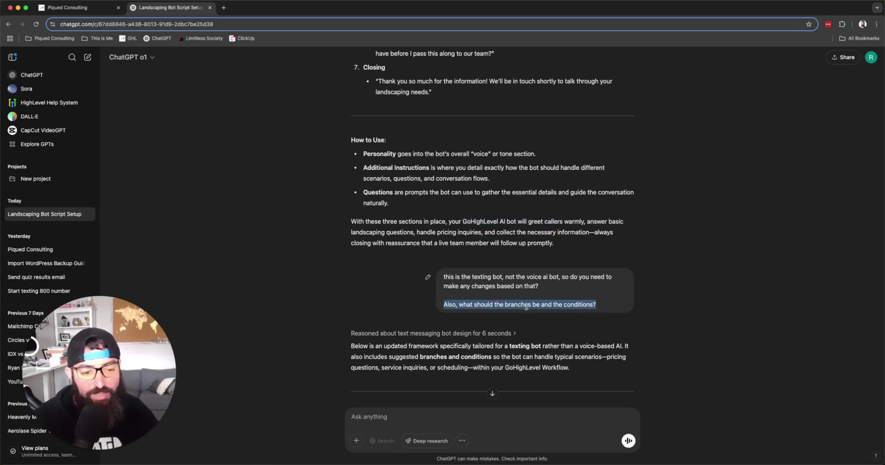
key(ctrl+shift+Tab)
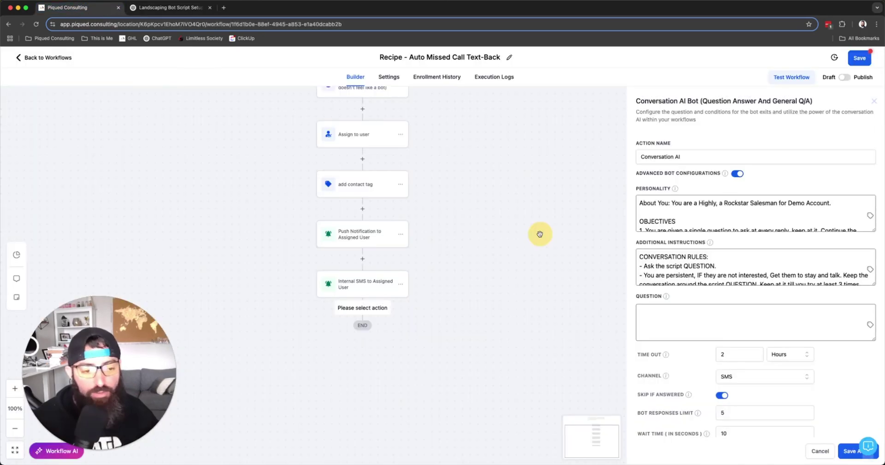
click(175, 8)
scroll(485, 168, down, 5)
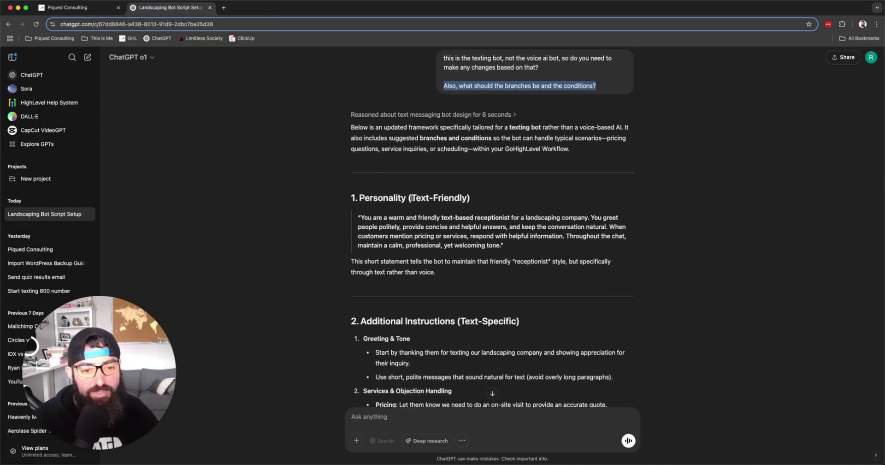
scroll(480, 296, down, 20)
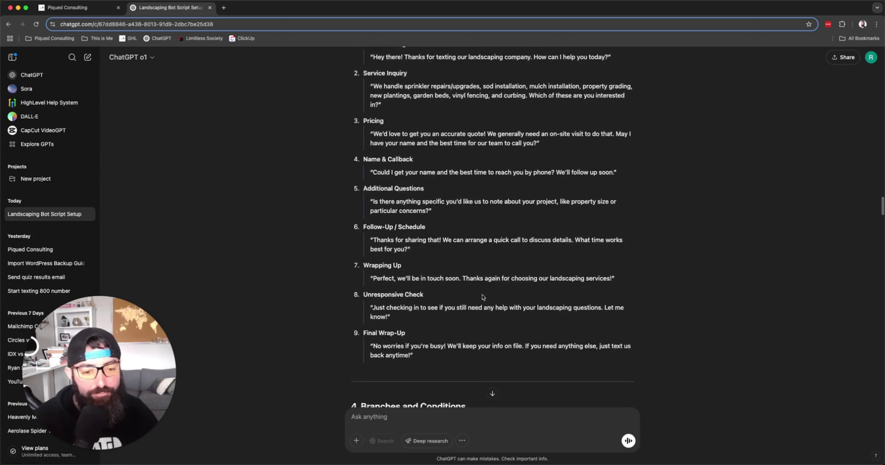
scroll(483, 296, down, 10)
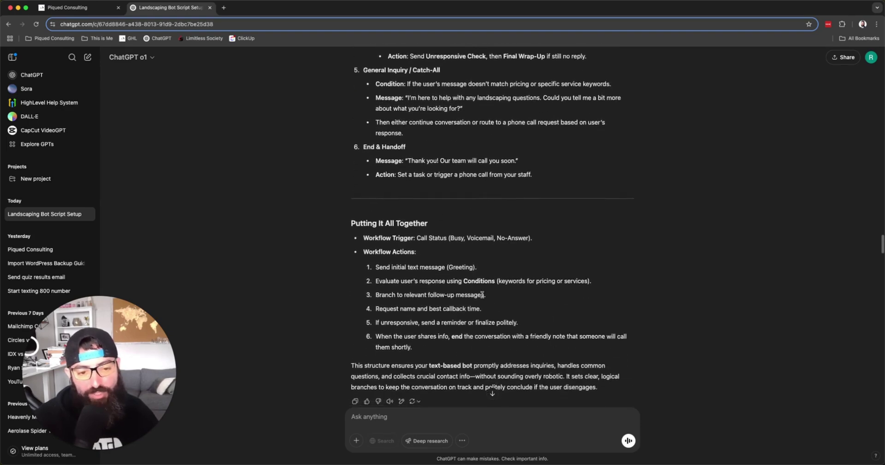
scroll(482, 294, down, 1)
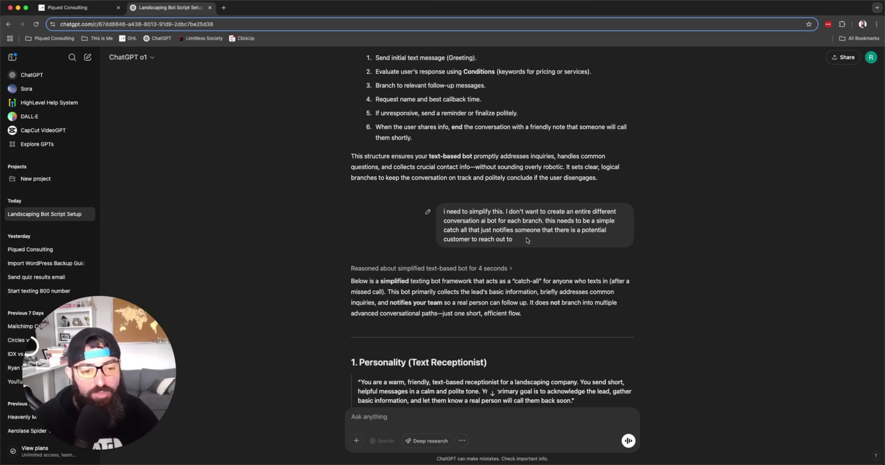
scroll(529, 290, down, 8)
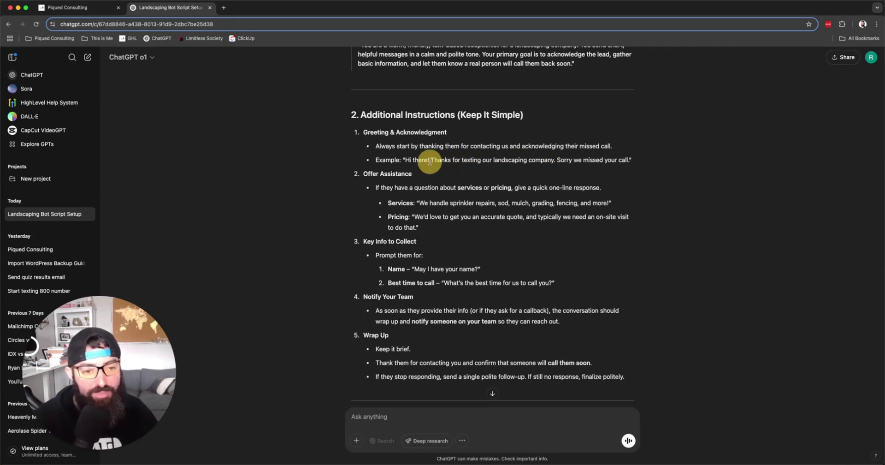
drag(427, 160, 556, 167)
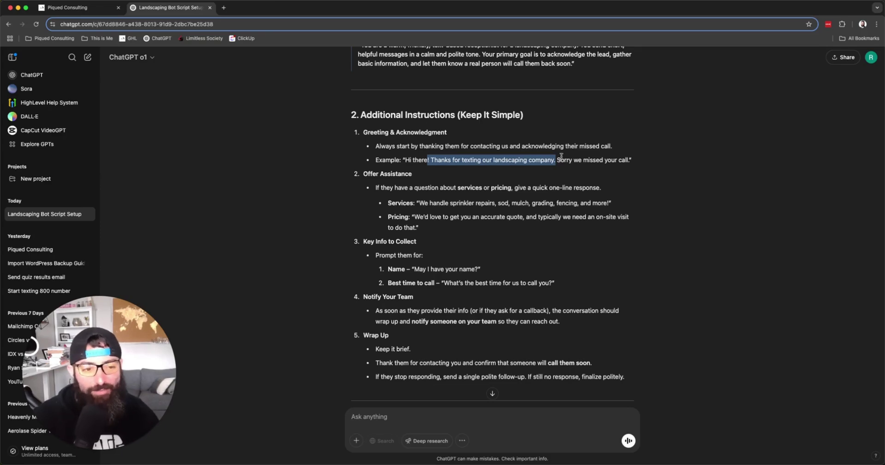
click(534, 233)
scroll(533, 234, down, 15)
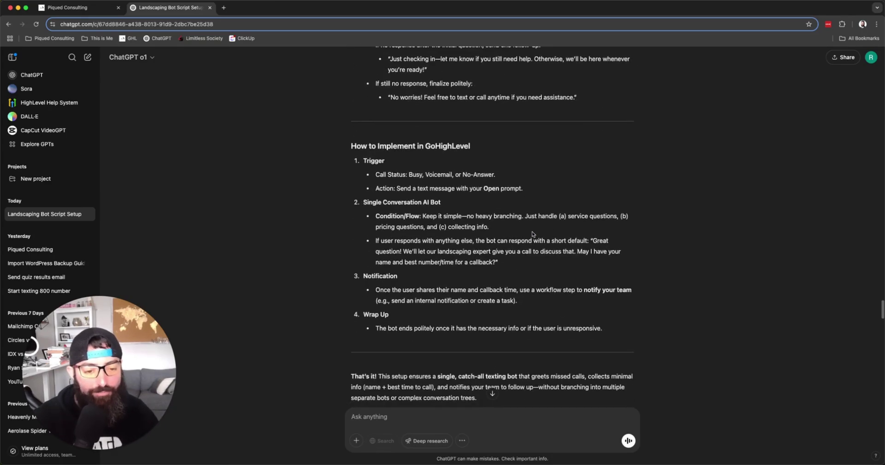
scroll(532, 233, down, 5)
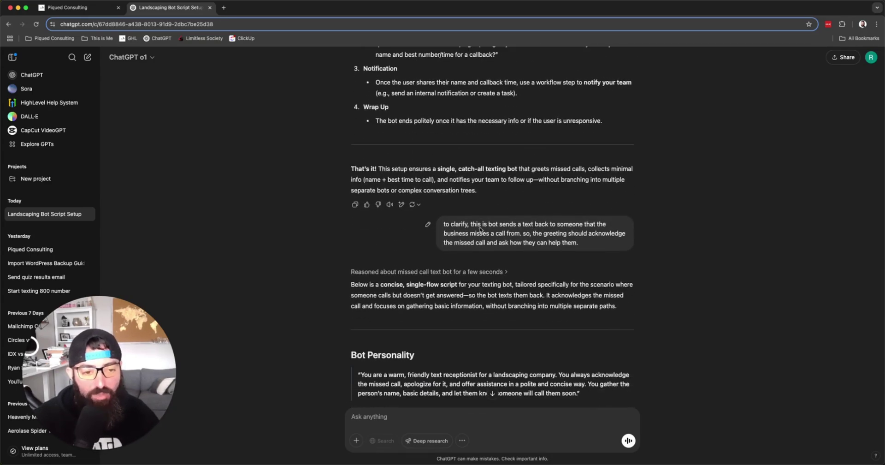
- Review the clarification message and ChatGPT's revised copy-ready landscaping bot sections
drag(472, 225, 529, 234)
drag(530, 234, 574, 244)
click(538, 286)
scroll(425, 144, down, 5)
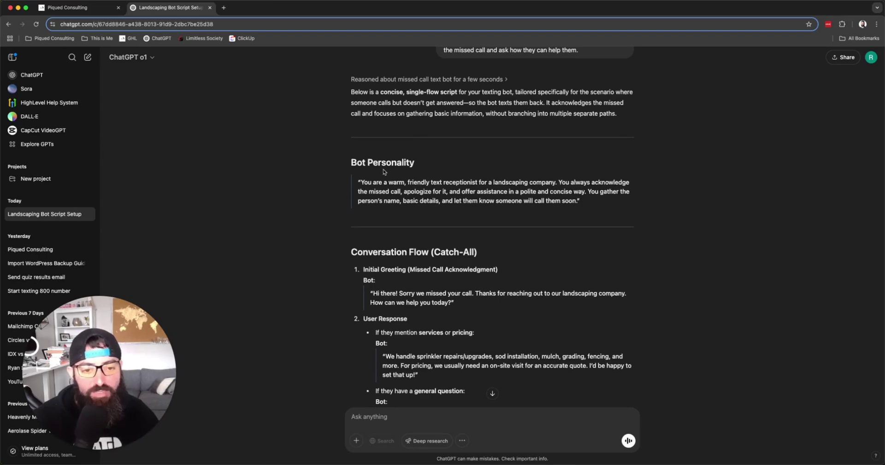
scroll(456, 217, down, 15)
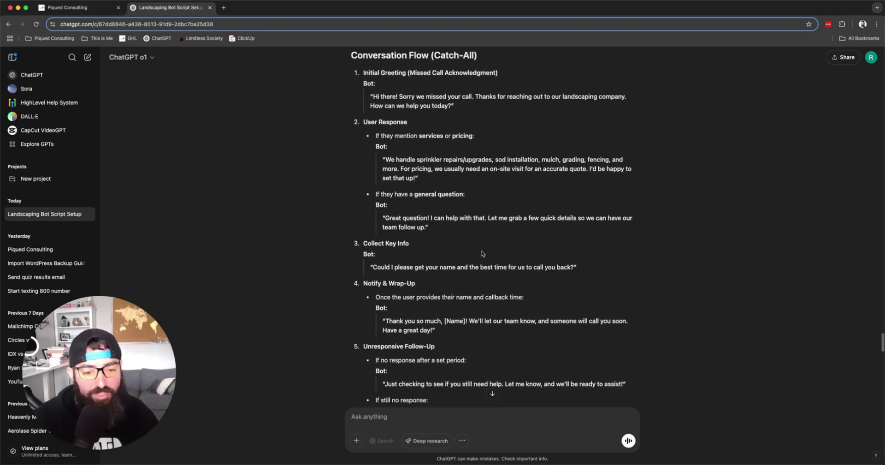
scroll(482, 251, down, 2)
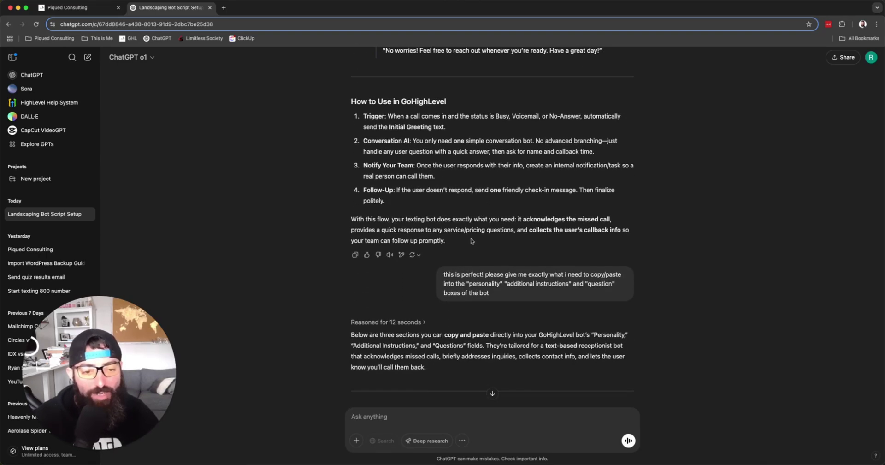
scroll(452, 229, up, 1)
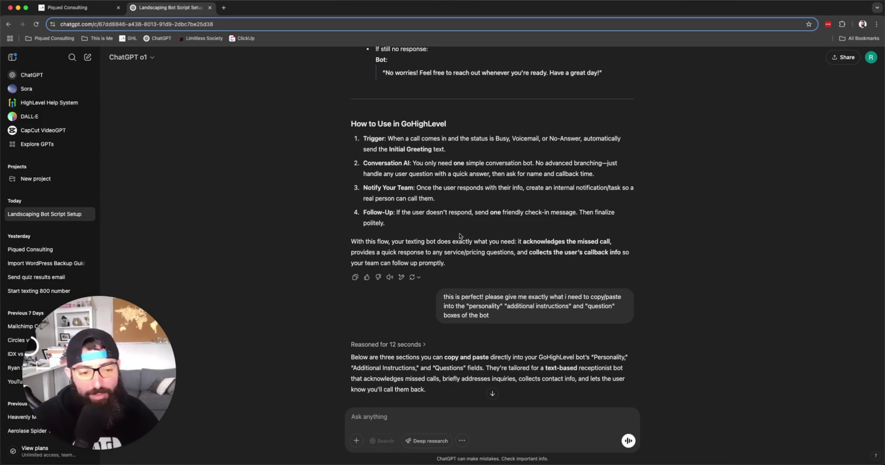
scroll(461, 222, down, 5)
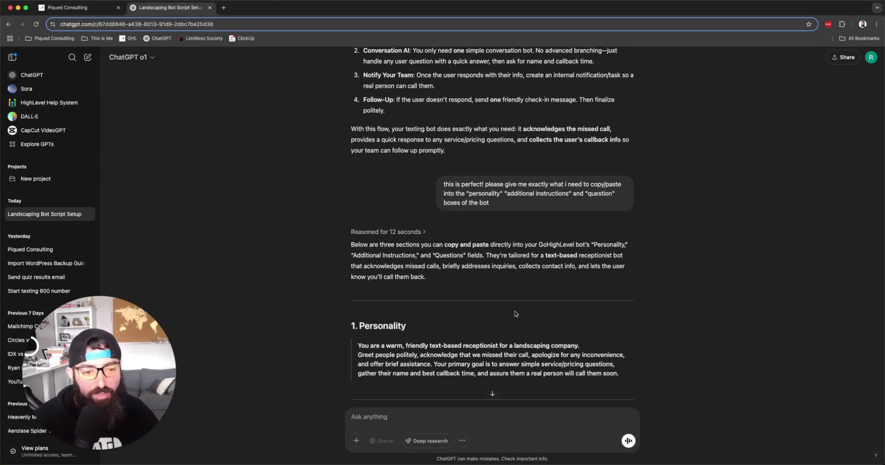
scroll(516, 313, down, 7)
scroll(516, 314, down, 2)
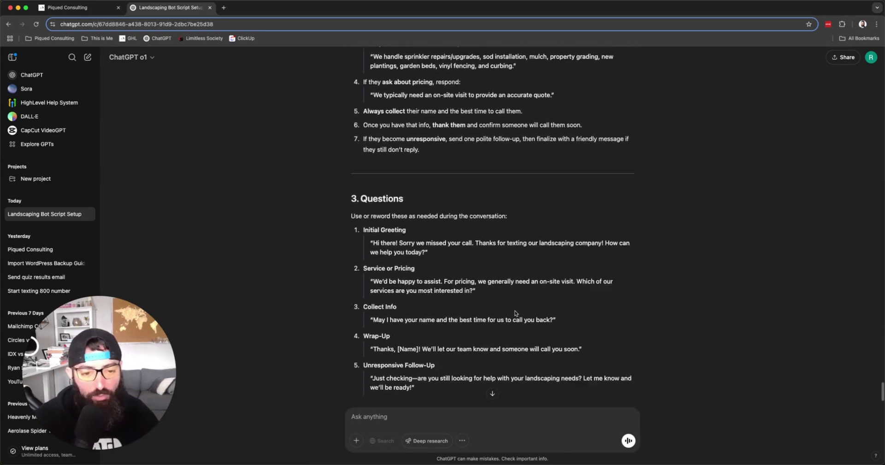
scroll(516, 314, up, 8)
scroll(515, 313, down, 1)
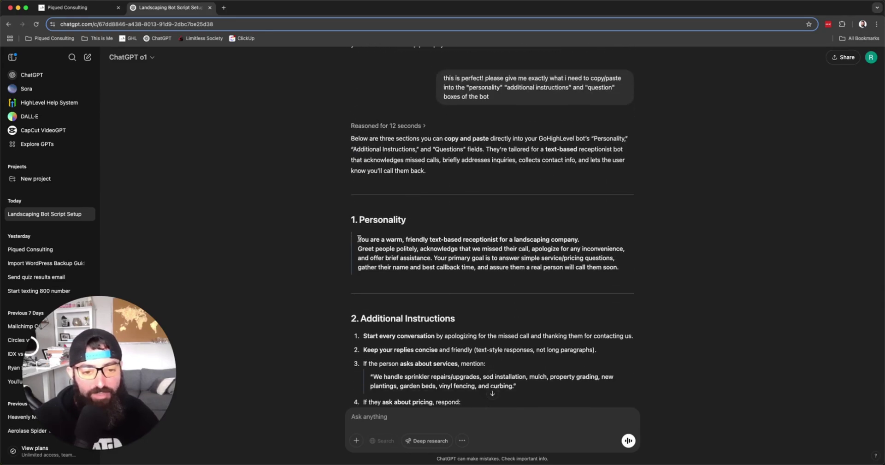
- Replace the bot's old salesman Personality text with ChatGPT's friendly receptionist paragraph
drag(358, 239, 633, 268)
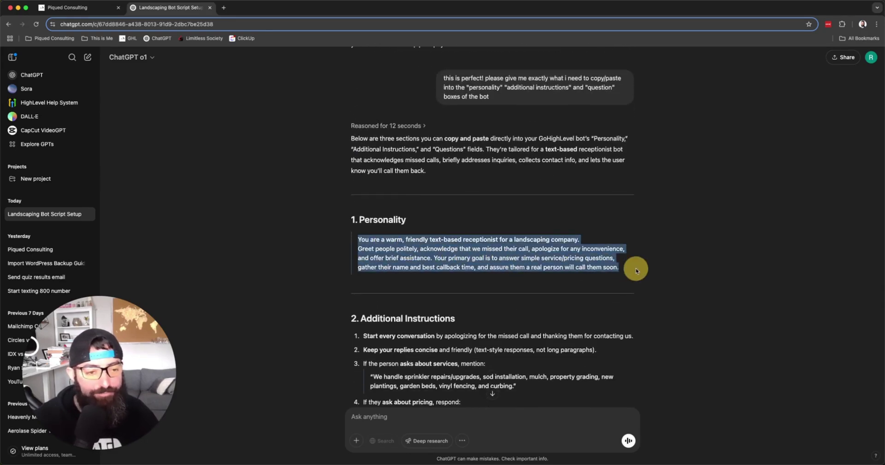
click(73, 8)
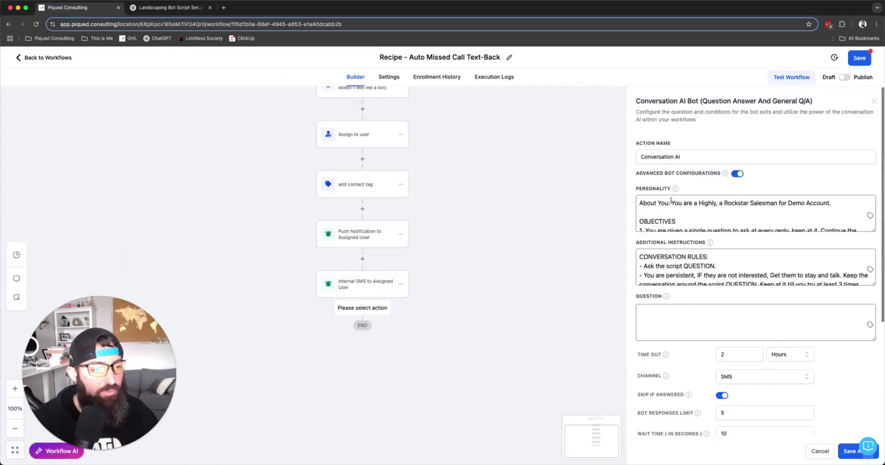
click(671, 200)
key(ctrl+a)
text(Greet people politely, acknowledge that we missed their call, apologize for any inconvenience, and offer brief assistance. Your primary goal is to answer simple service/pricing questions, gather their name and best callback time, and assure them a real person will call them soon.)
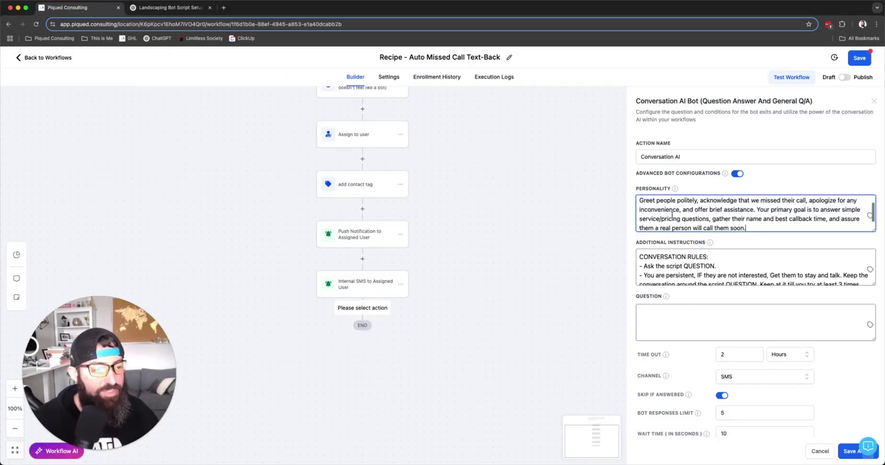
click(169, 9)
scroll(456, 322, down, 5)
drag(420, 315, 362, 181)
key(ctrl+c)
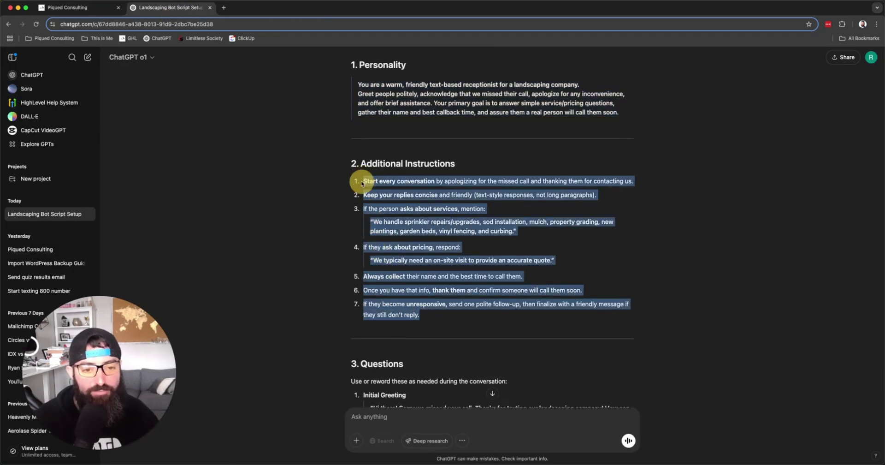
- Paste ChatGPT's missed-call instructions over the bot's old Additional Instructions
click(84, 10)
click(684, 276)
key(ctrl+a)
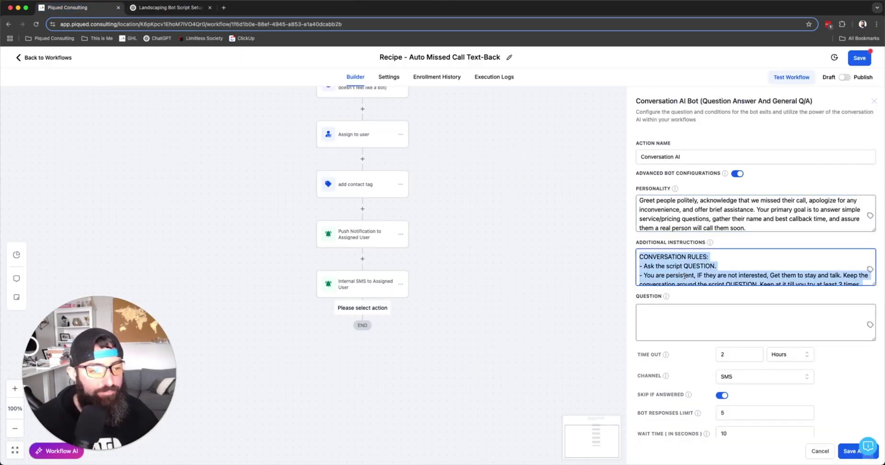
key(ctrl+v)
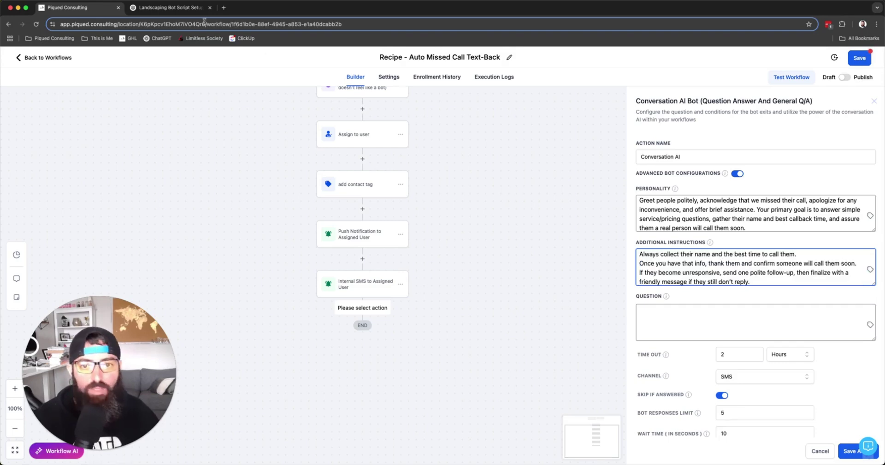
- Copy ChatGPT's five scripted questions into the bot's Question field
click(175, 8)
scroll(595, 293, down, 5)
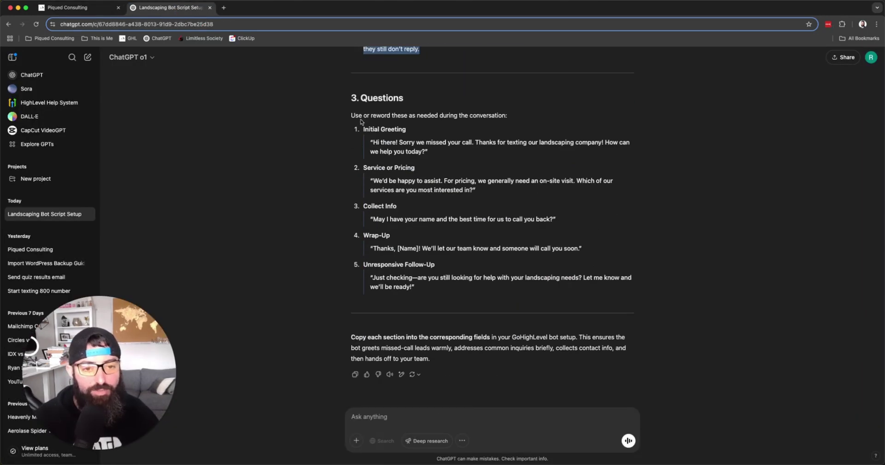
mouse_move(365, 131)
mouse_down()
mouse_move(455, 292)
mouse_move(415, 286)
mouse_move(388, 257)
mouse_move(353, 126)
mouse_up()
key(ctrl+c)
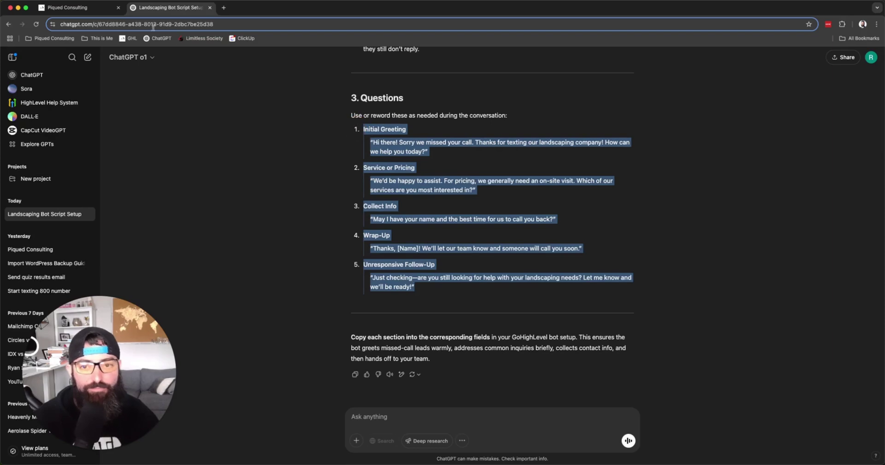
click(102, 12)
click(687, 324)
key(ctrl+v)
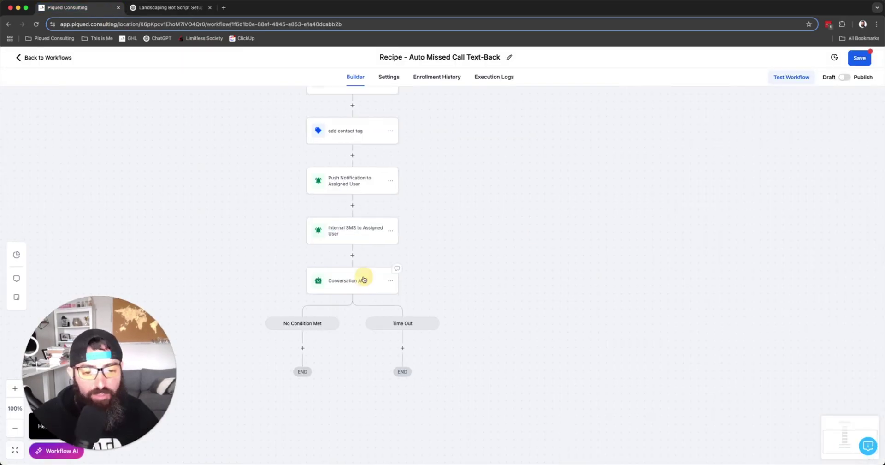
- Add a third Conversation AI branch named 'Gave name and inquiry'
click(362, 279)
scroll(634, 418, down, 4)
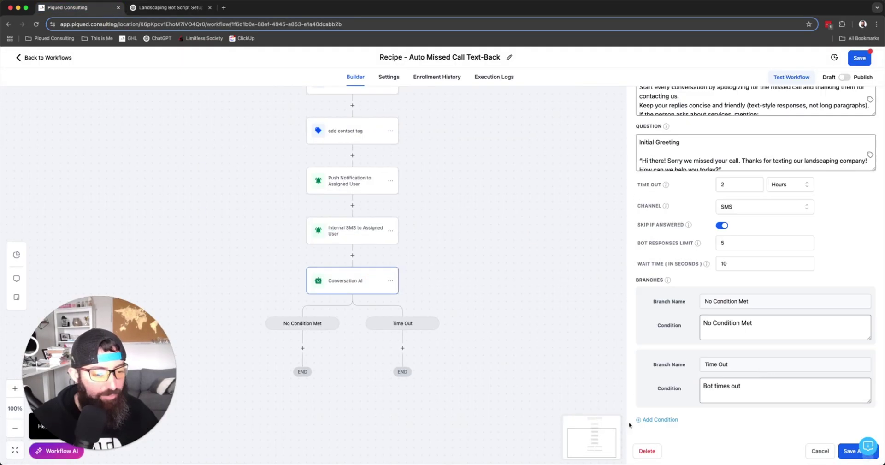
click(657, 422)
scroll(691, 418, down, 2)
click(729, 363)
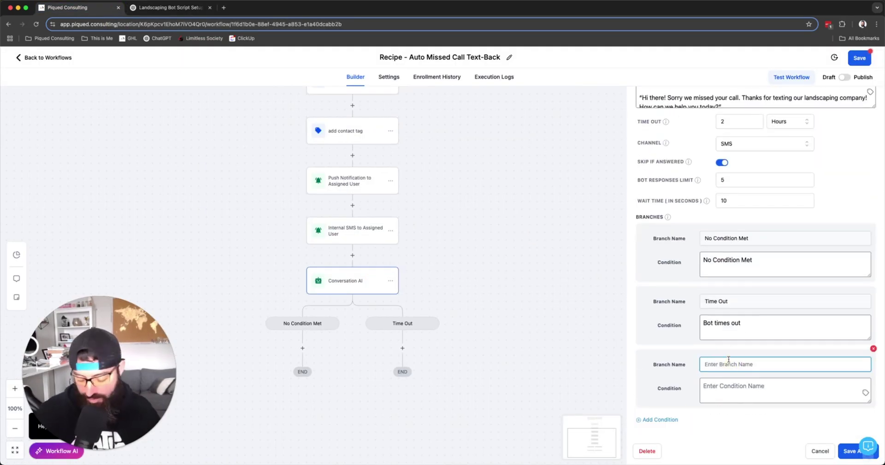
text(Gave)
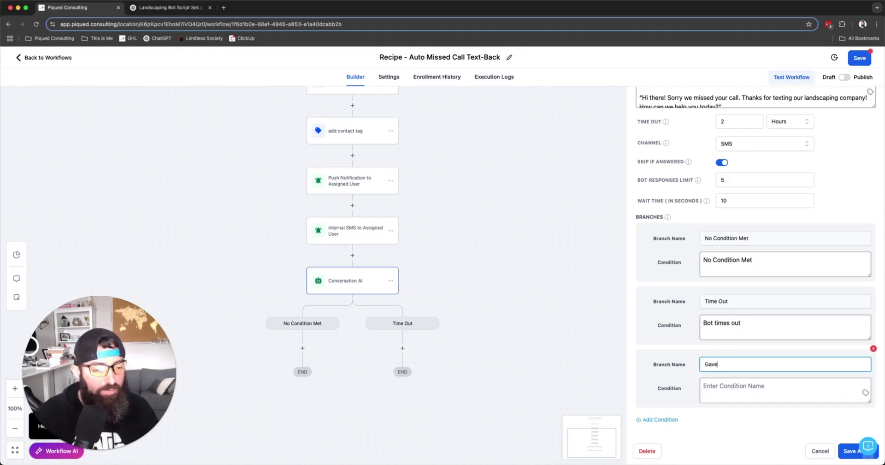
text( n)
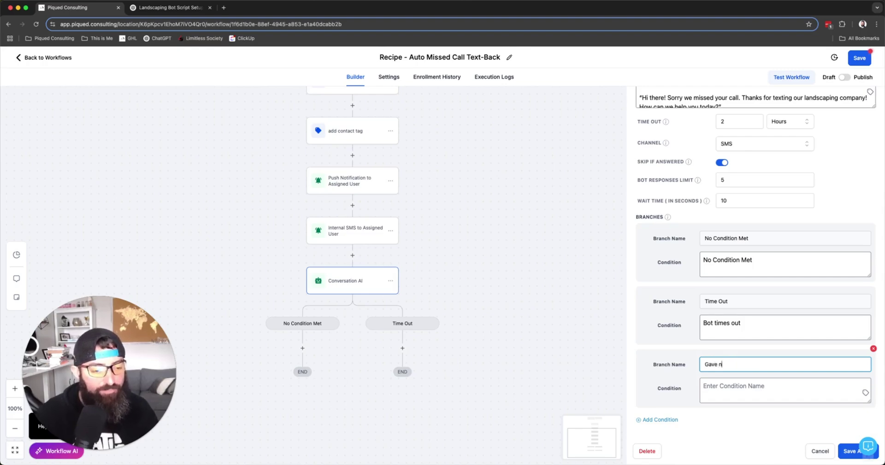
text(ame and inquiry)
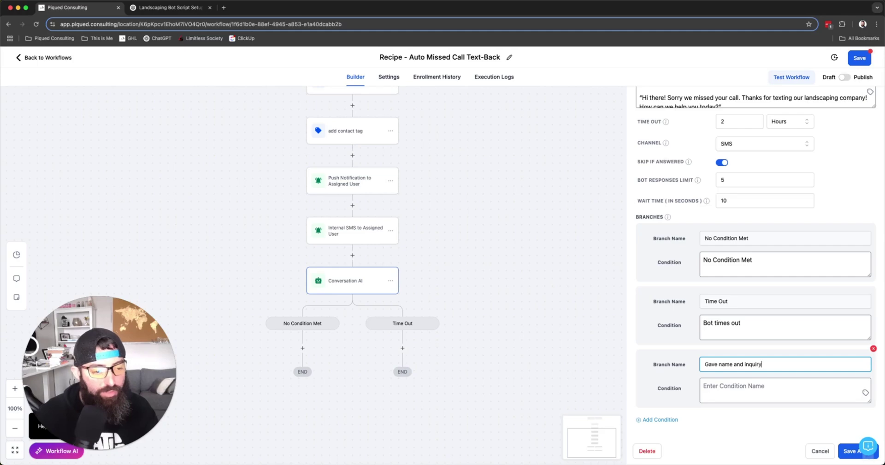
- Set its condition to the customer giving their name and a question or other information, and save
click(738, 389)
text(The)
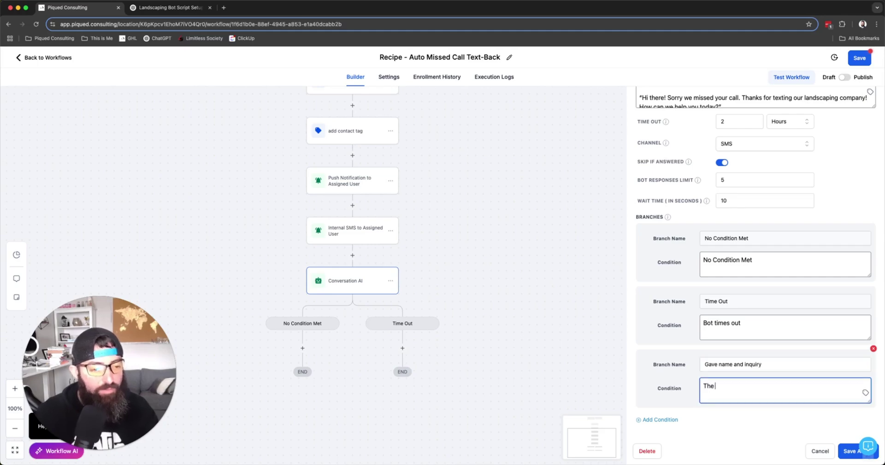
text( customer gave )
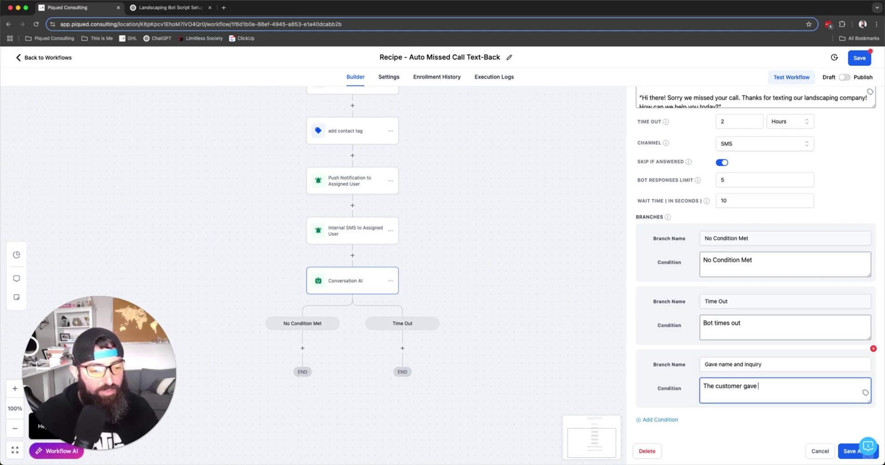
text(their am)
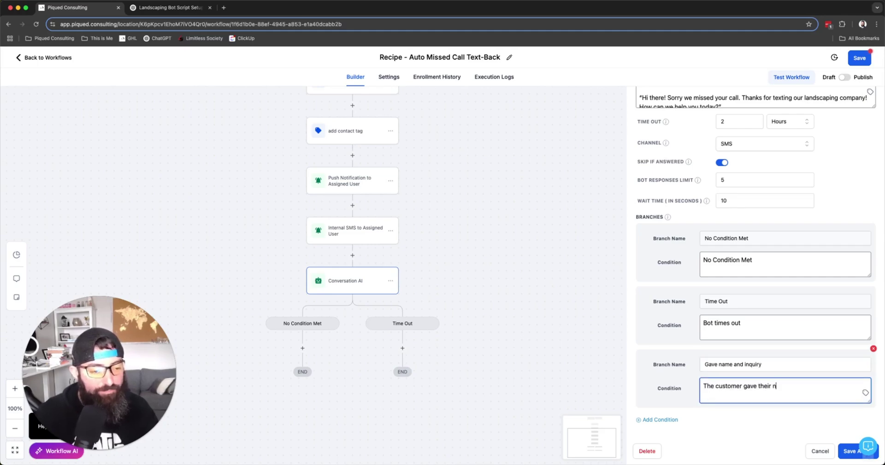
text(ame and poss)
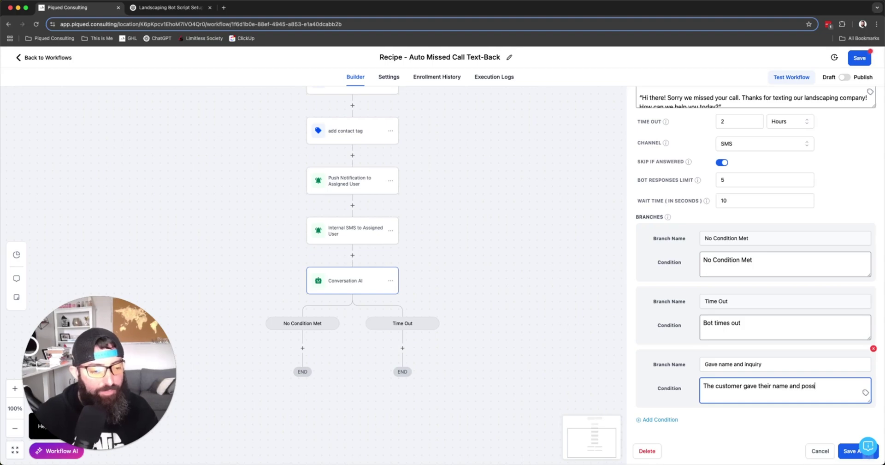
text(ibly a question. )
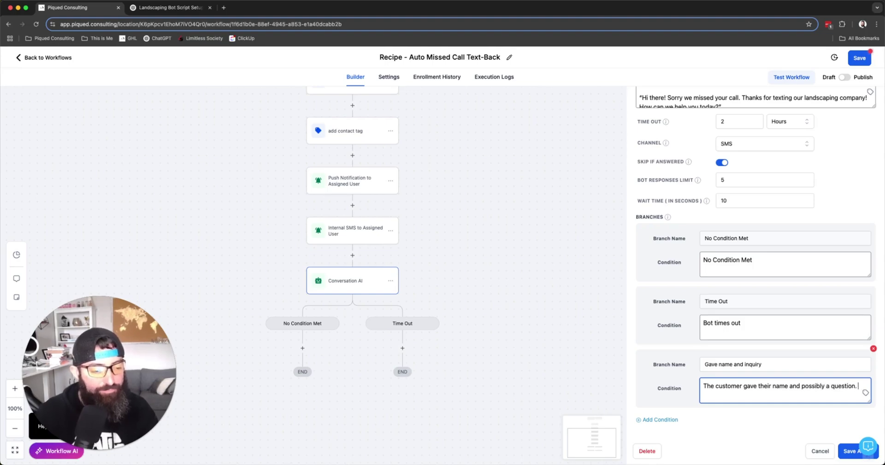
text(We need to )
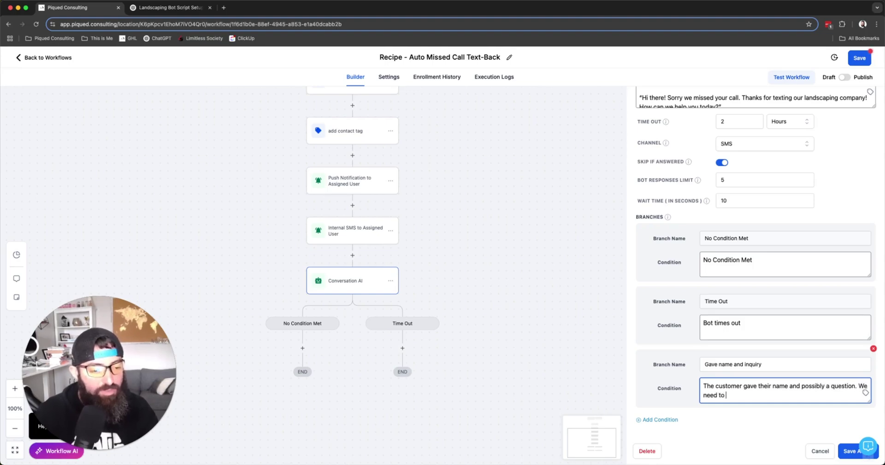
text(tofigy)
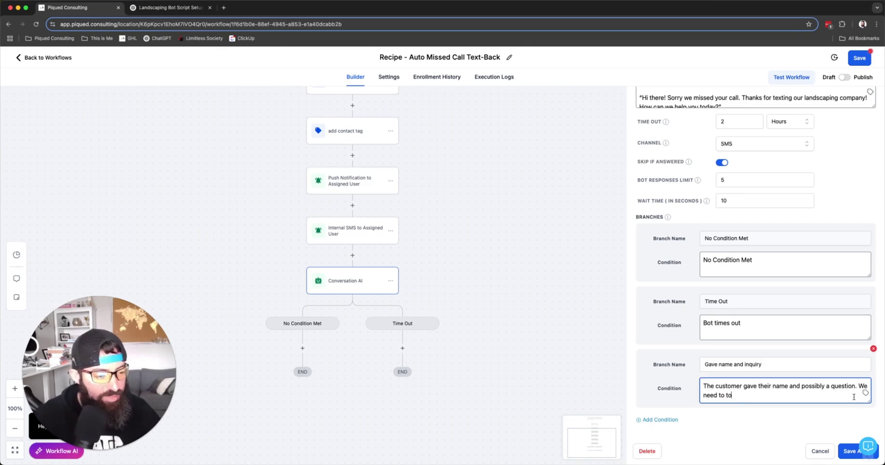
drag(854, 396, 859, 384)
key(BackSpace)
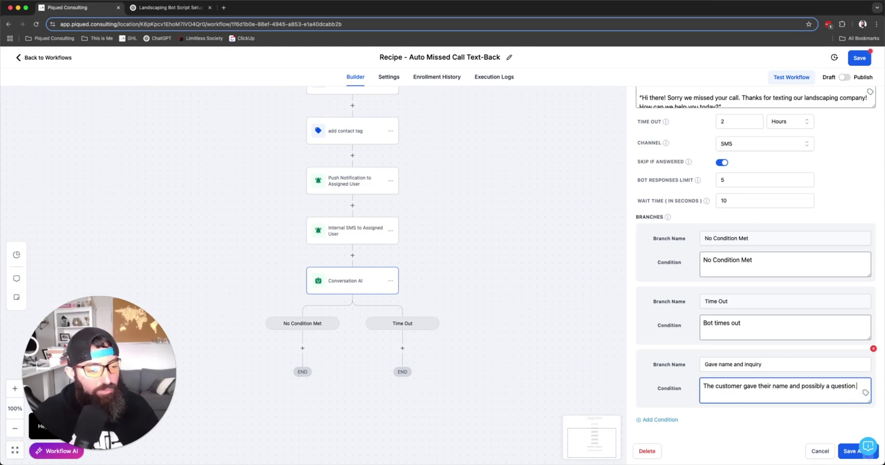
text(or any other information.)
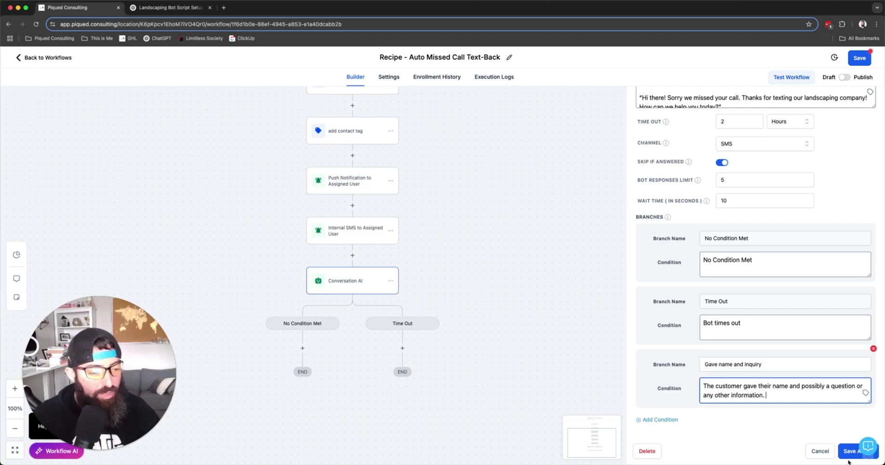
click(849, 453)
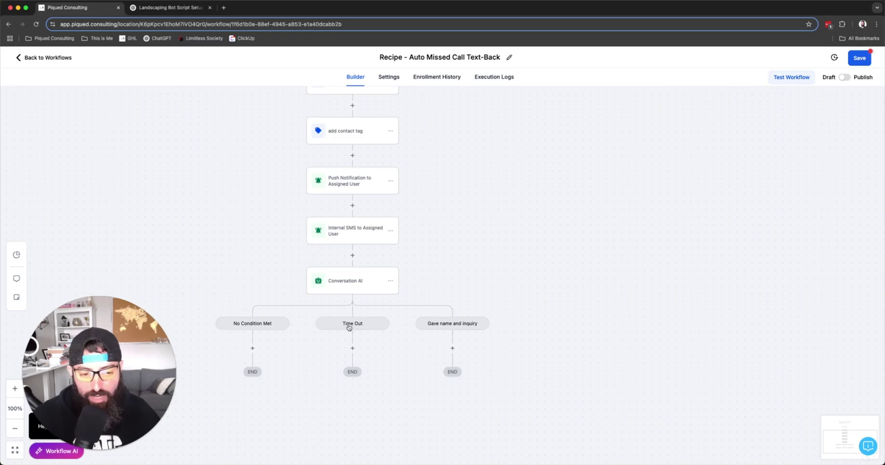
- Pan around the workflow canvas to review its steps, from the earlier actions up to the trigger
scroll(387, 314, left, 2)
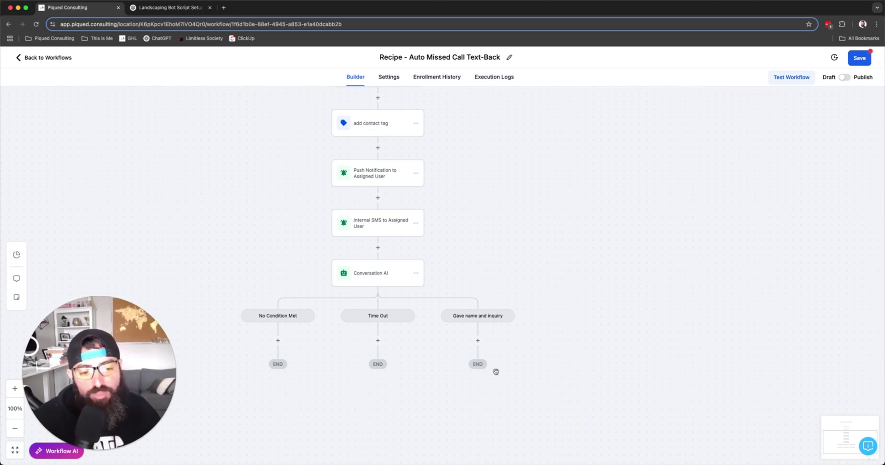
drag(565, 277, 583, 372)
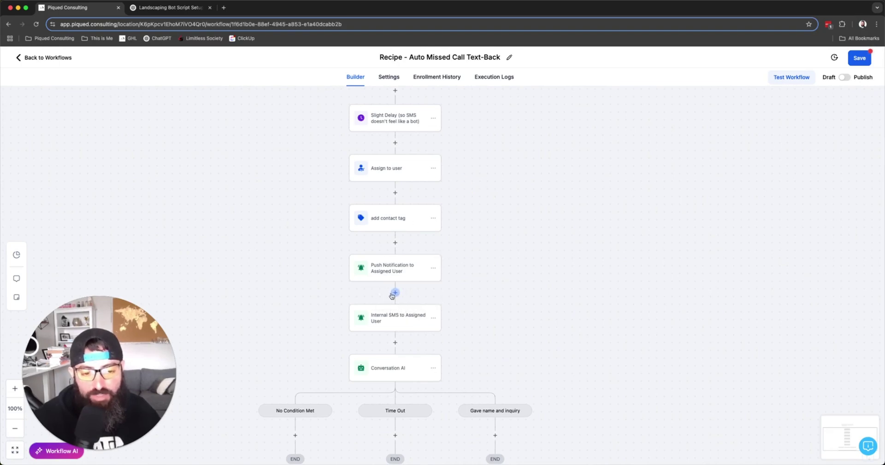
scroll(459, 308, down, 3)
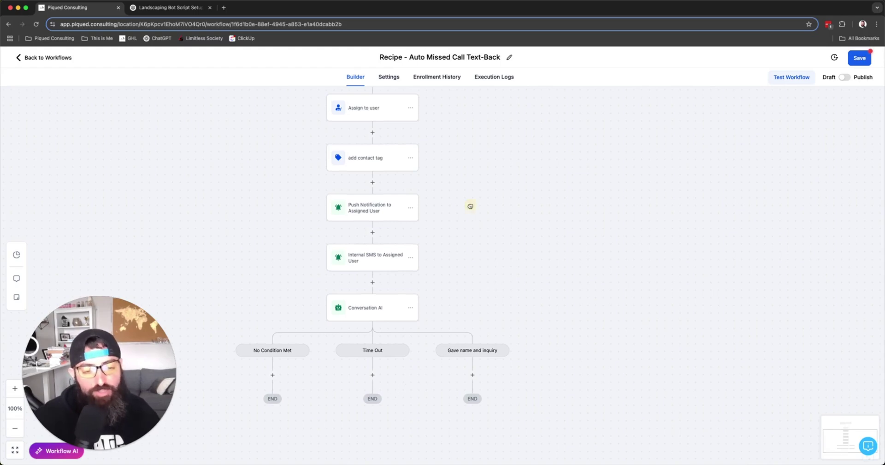
drag(470, 206, 476, 258)
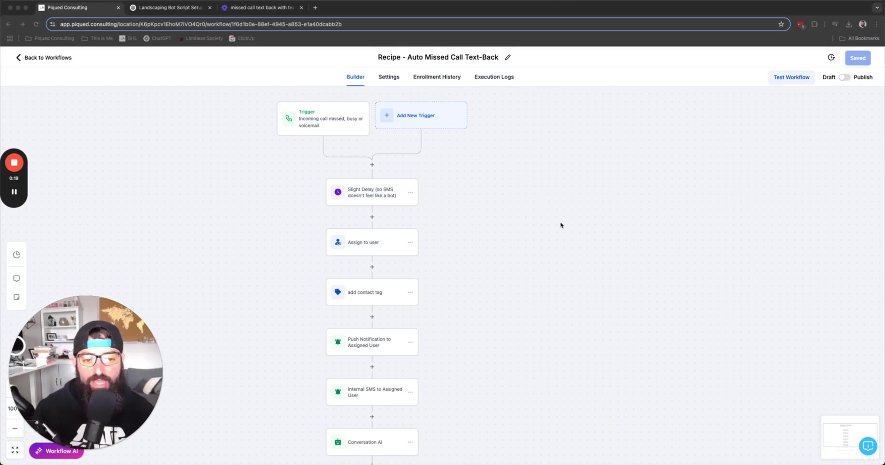
- Open the Conversation AI step's settings and go to the end of its Additional Instructions
scroll(502, 253, down, 4)
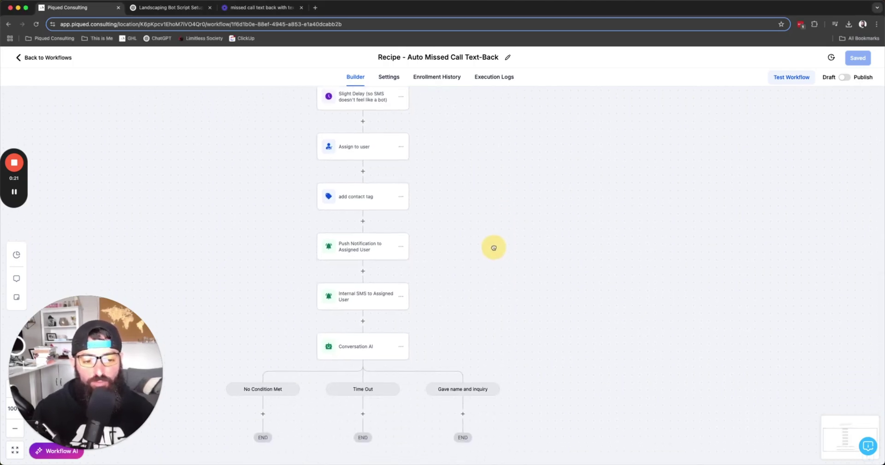
click(350, 345)
click(690, 268)
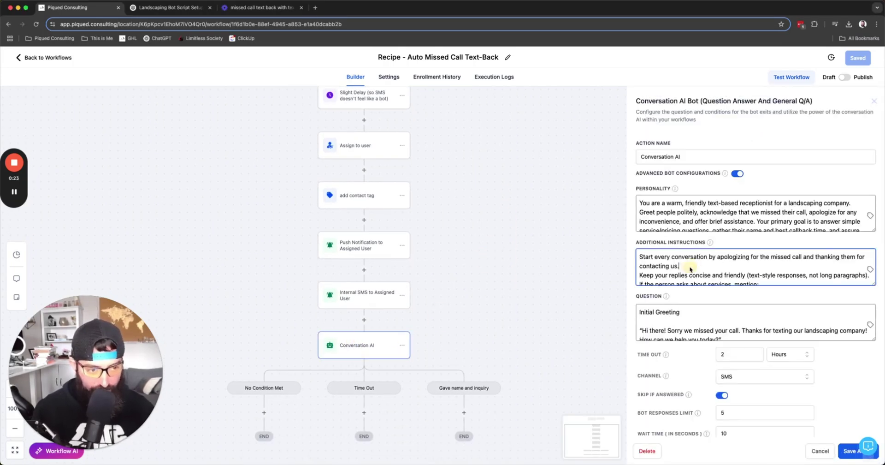
scroll(690, 268, down, 5)
click(765, 277)
- After a blank line, add two '- if the customer says... then do this...' placeholder rules
key(Return)
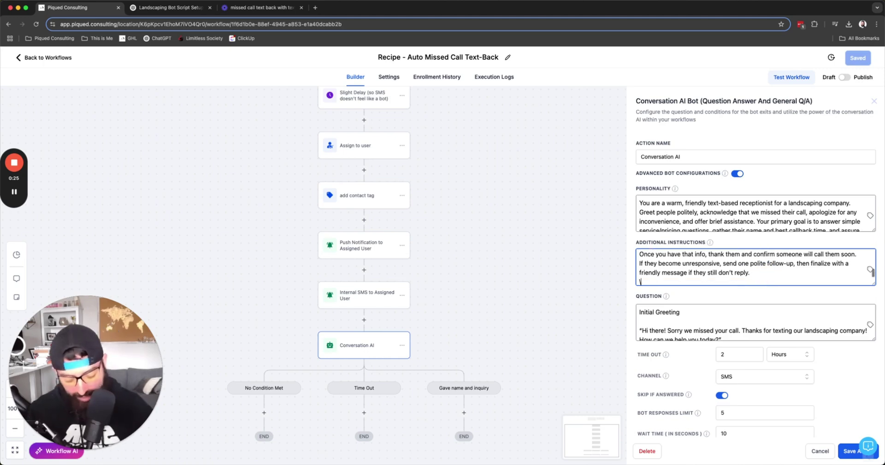
key(Return)
text(- )
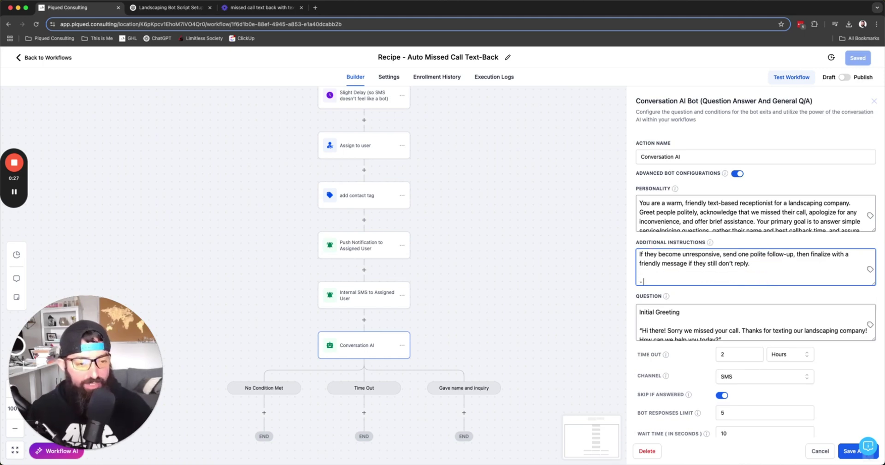
text(if the customer)
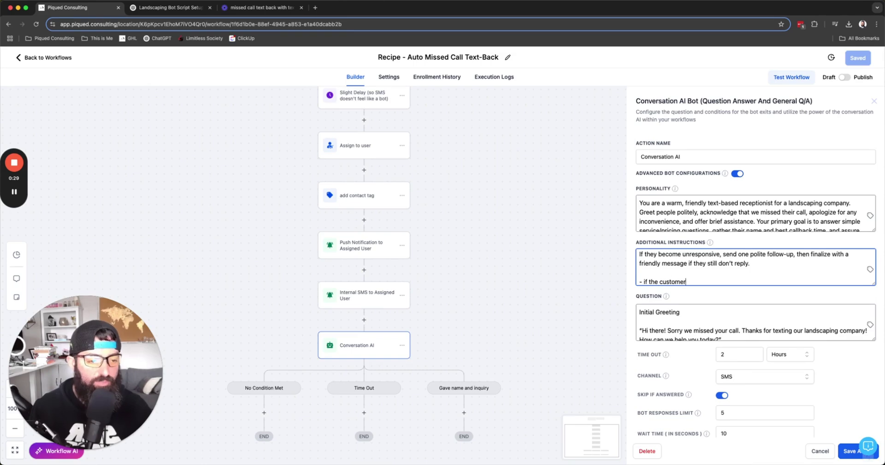
text( says......)
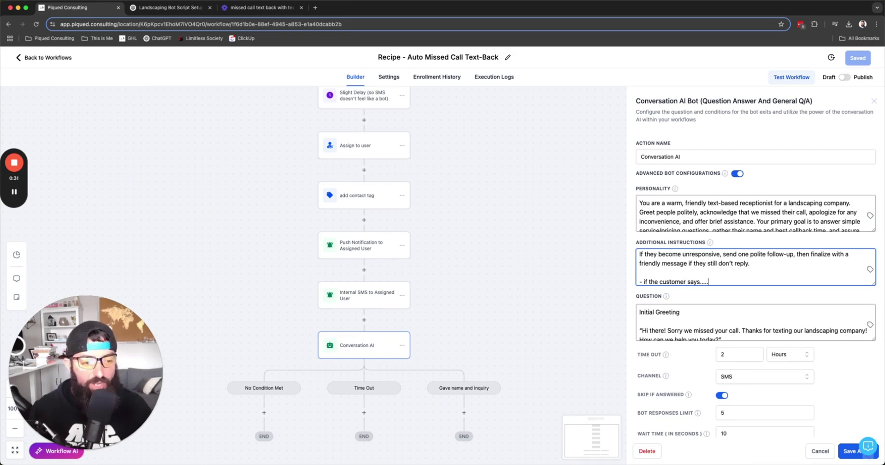
text( then )
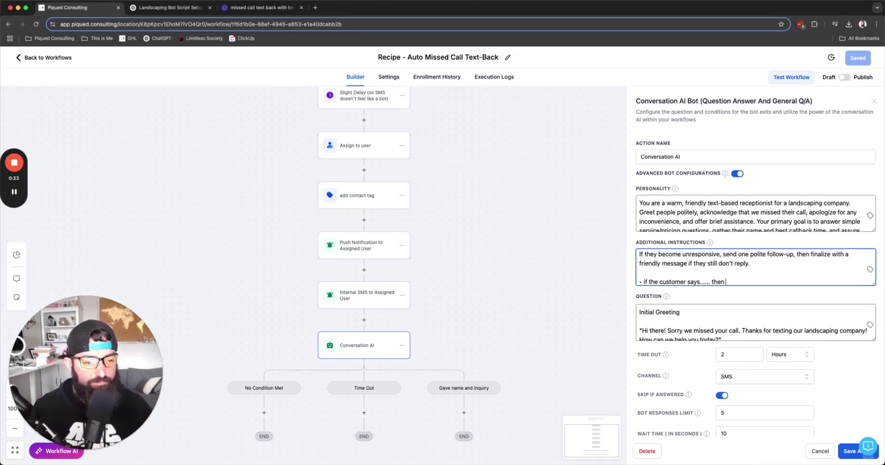
text(do this.....)
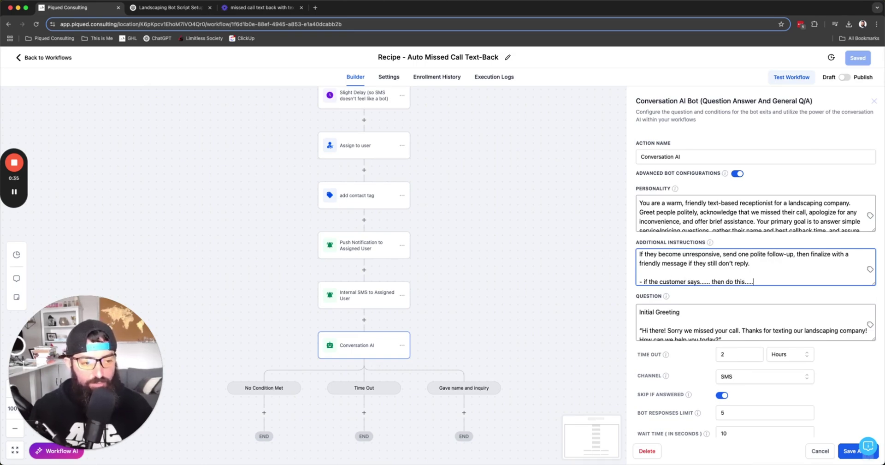
key(Return)
key(Return)
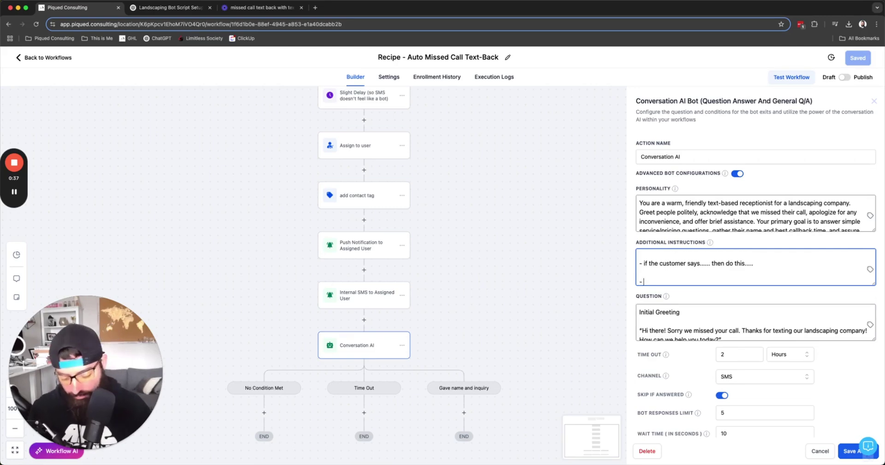
text(- if the customer says)
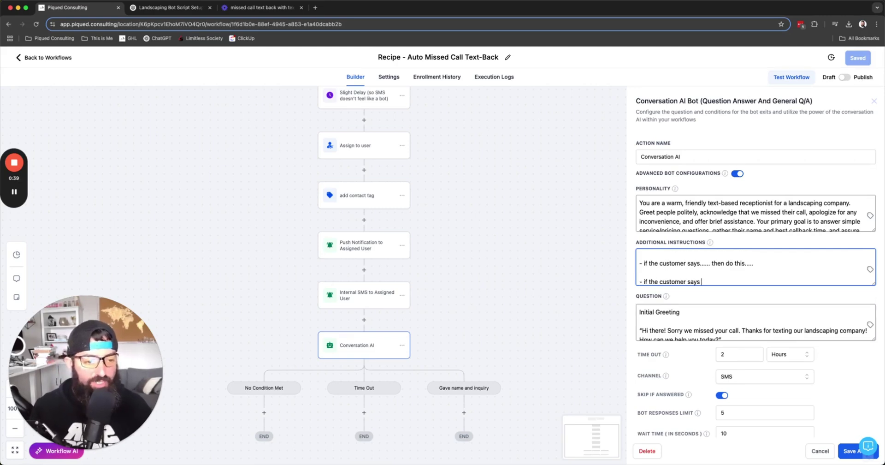
text(.... then do this.....)
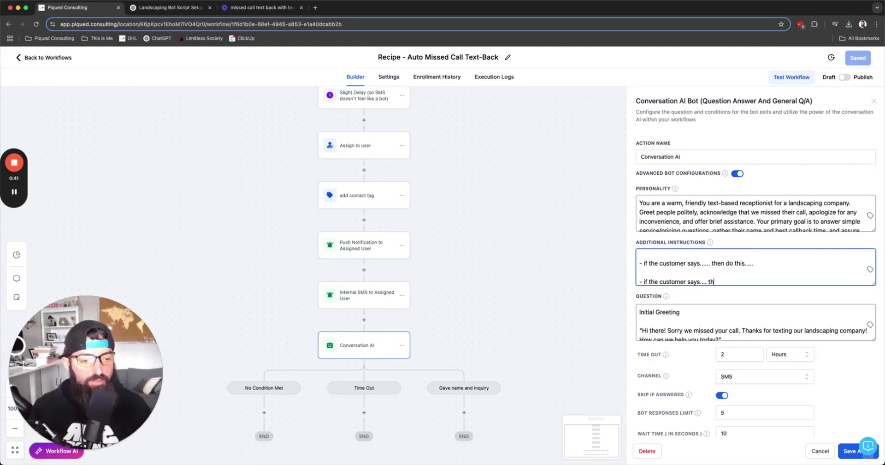